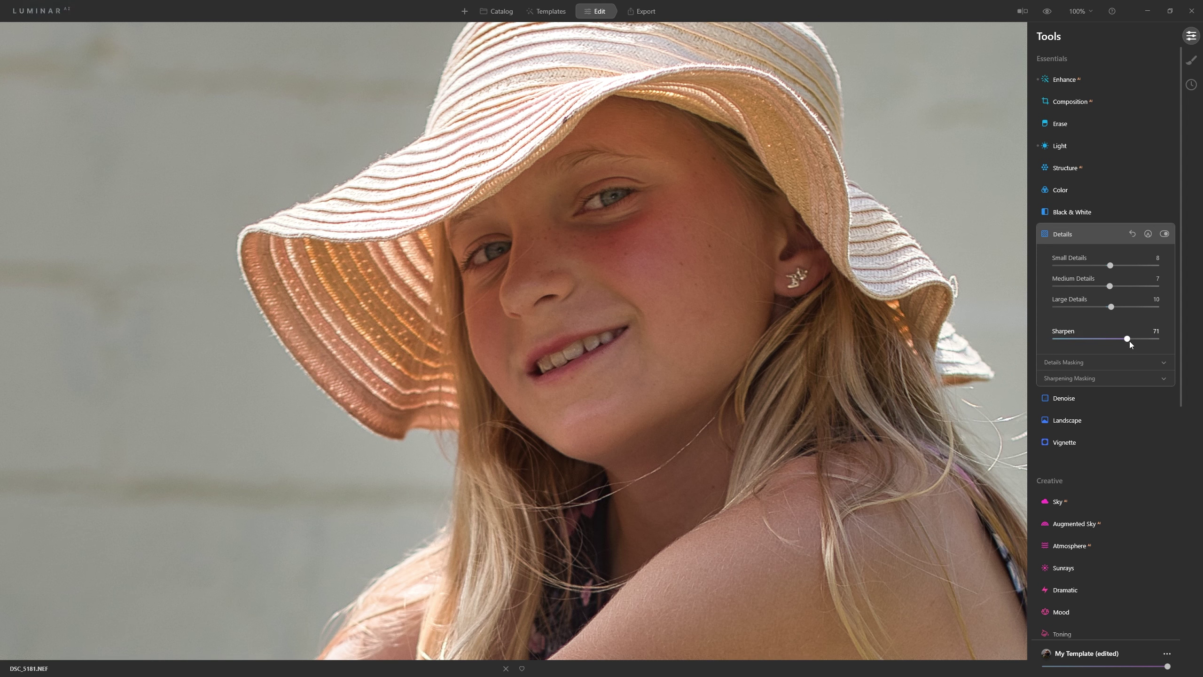
# Set the Details sharpening to about 71 and apply a vignette with an amount of -100 to the whole photo
pyautogui.moveTo(1126, 341); pyautogui.dragTo(1127, 344)
pyautogui.click(1062, 443)
pyautogui.click(842, 422)
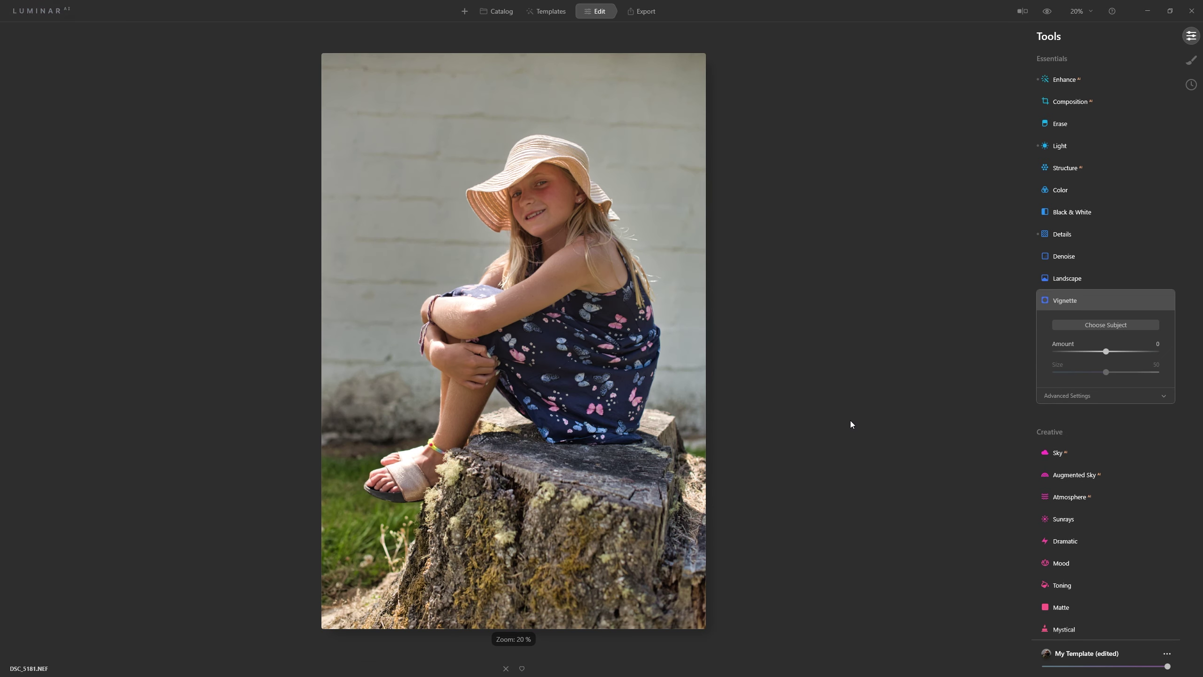
pyautogui.moveTo(1106, 351); pyautogui.dragTo(1039, 351)
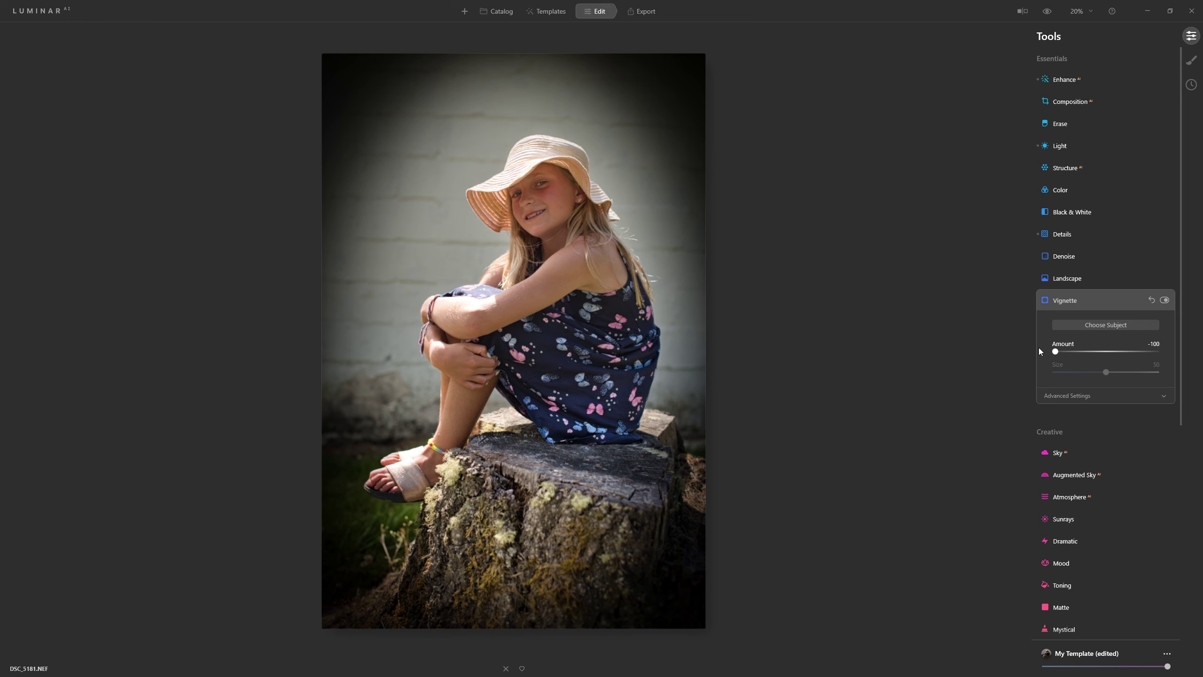
# Set the vignette's size to 56 and its advanced feather setting to 100
pyautogui.moveTo(1106, 374)
pyautogui.mouseDown()
pyautogui.moveTo(1091, 375)
pyautogui.moveTo(1112, 374)
pyautogui.mouseUp()
pyautogui.click(1103, 394)
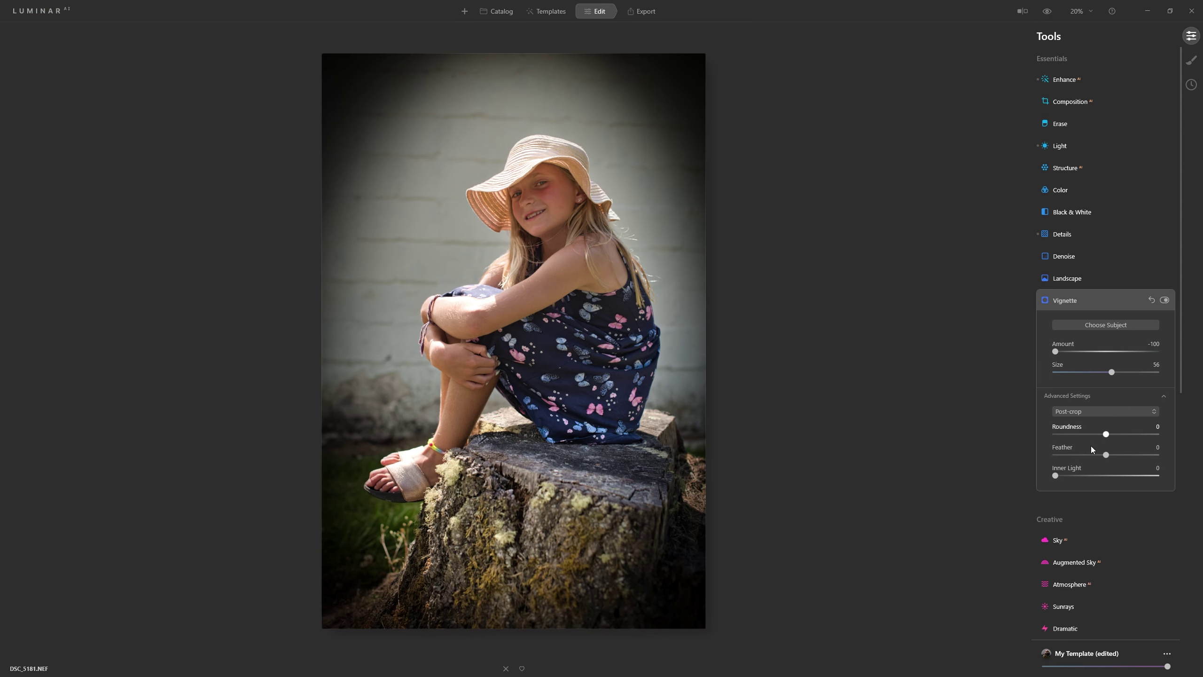
pyautogui.moveTo(1120, 457); pyautogui.dragTo(1167, 457)
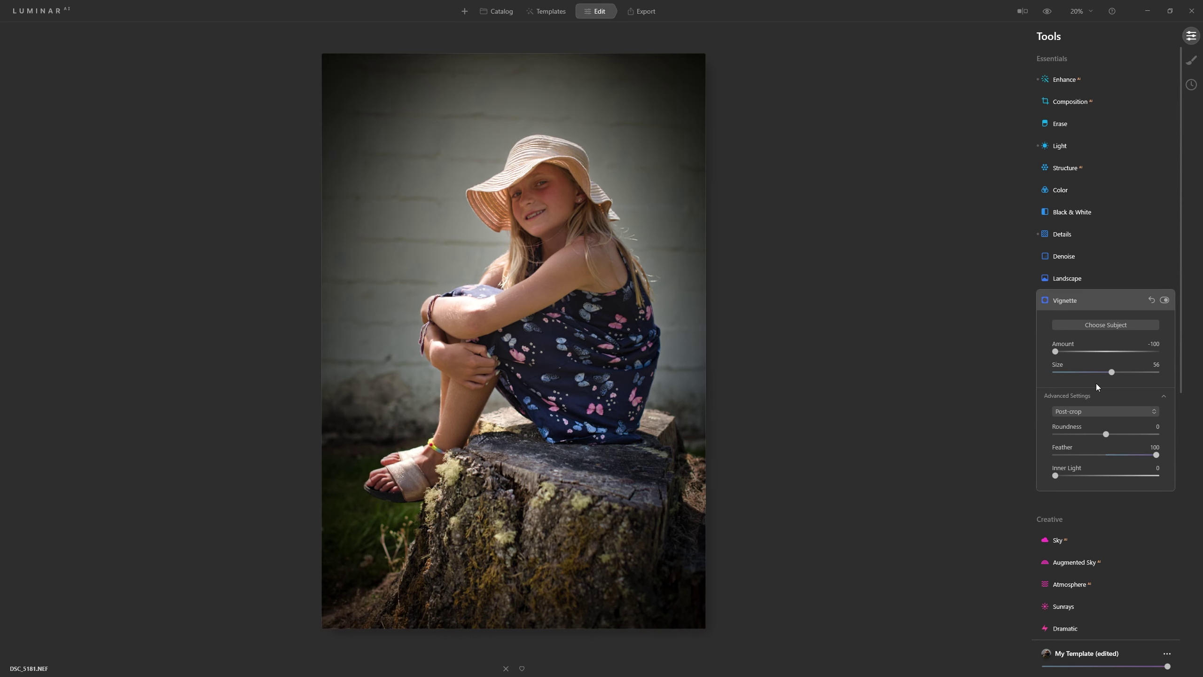
# Set the vignette's size to 73 and amount to -41, comparing the photo with and without the effect
pyautogui.moveTo(1124, 371)
pyautogui.mouseDown()
pyautogui.moveTo(1072, 374)
pyautogui.moveTo(1138, 374)
pyautogui.moveTo(1127, 376)
pyautogui.mouseUp()
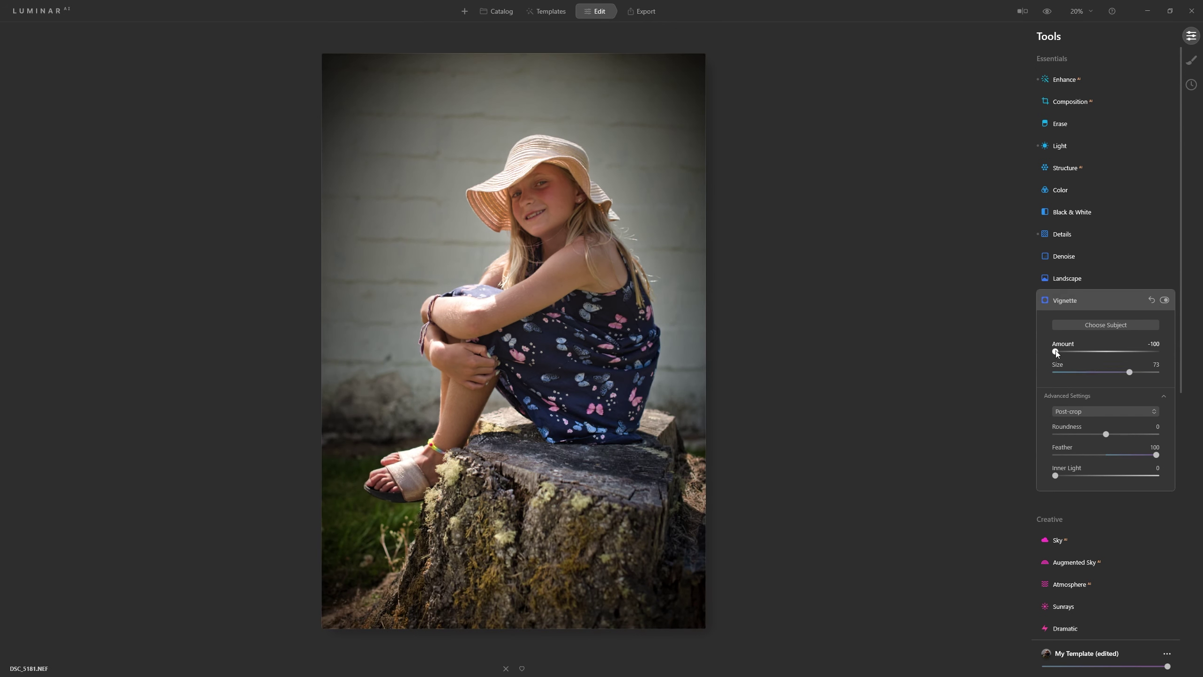
pyautogui.moveTo(1061, 352); pyautogui.dragTo(1095, 359)
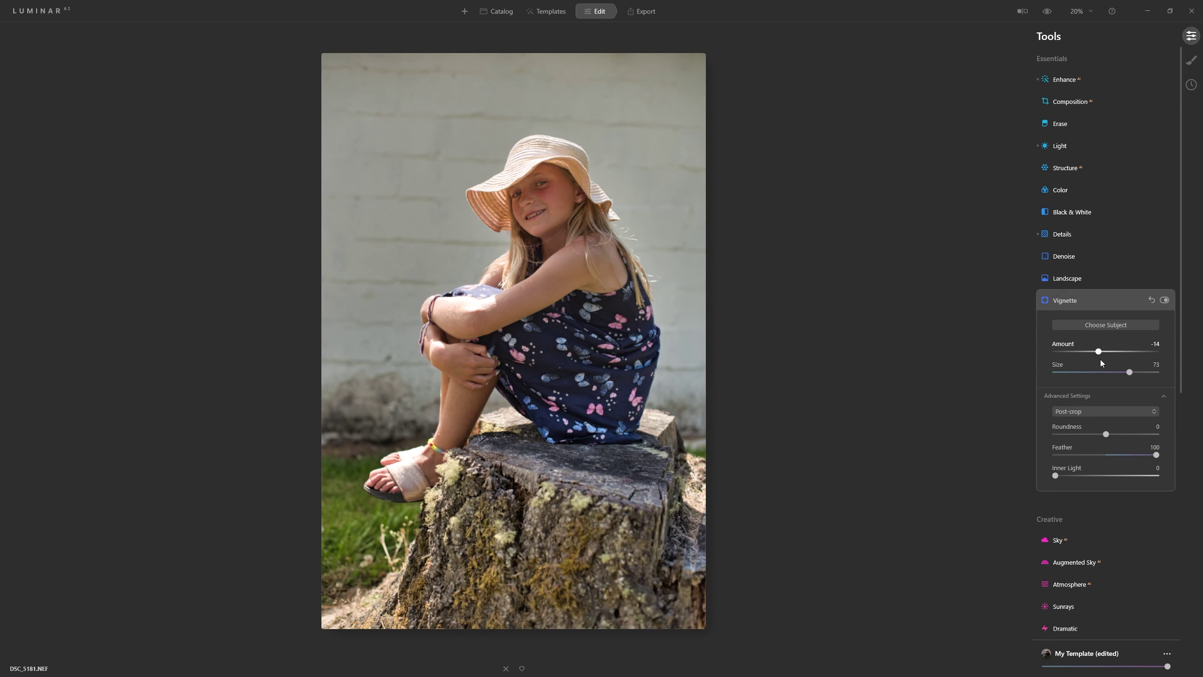
pyautogui.moveTo(1106, 363); pyautogui.dragTo(1083, 363)
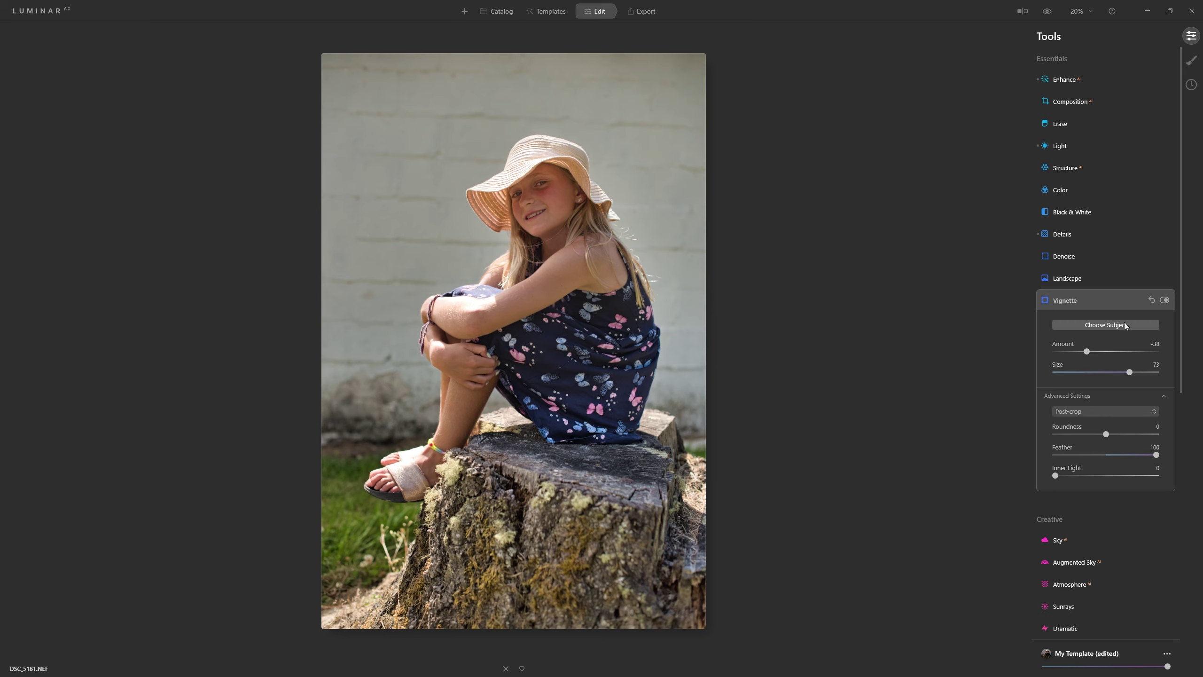
pyautogui.click(1164, 300)
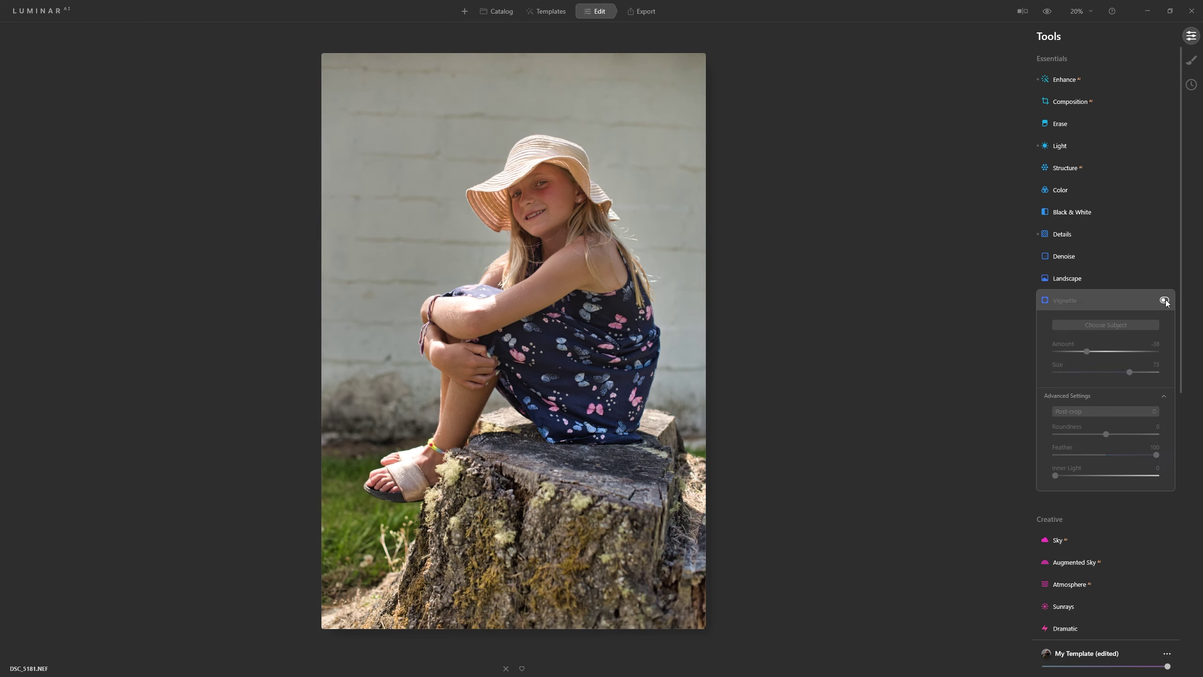
pyautogui.click(1165, 300)
pyautogui.click(1165, 300)
pyautogui.click(1166, 300)
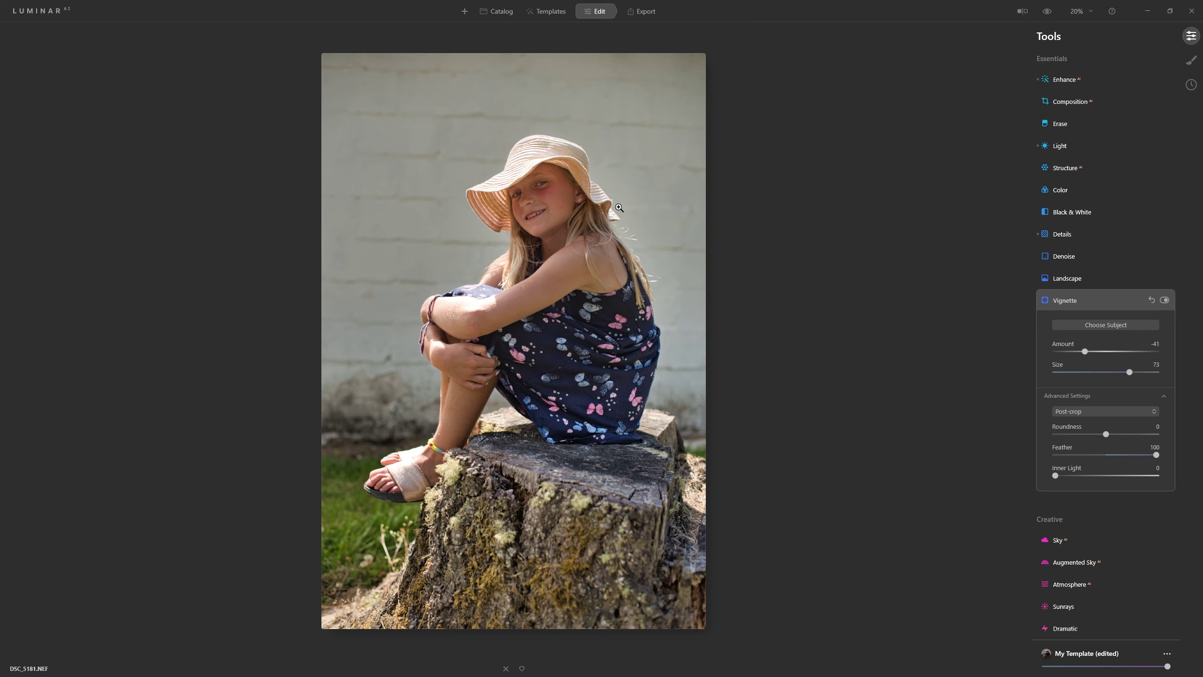
# Return to the catalog and copy the adjustments from the edited photo DSC_5181.NEF
pyautogui.click(509, 14)
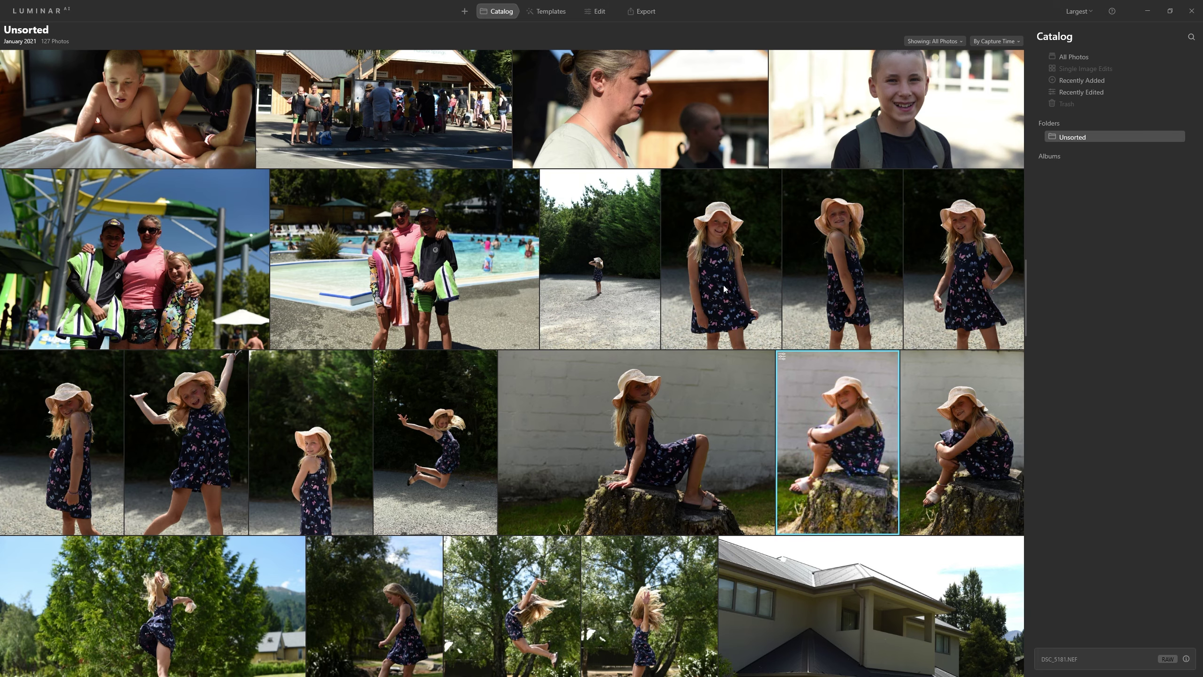
pyautogui.rightClick(848, 407)
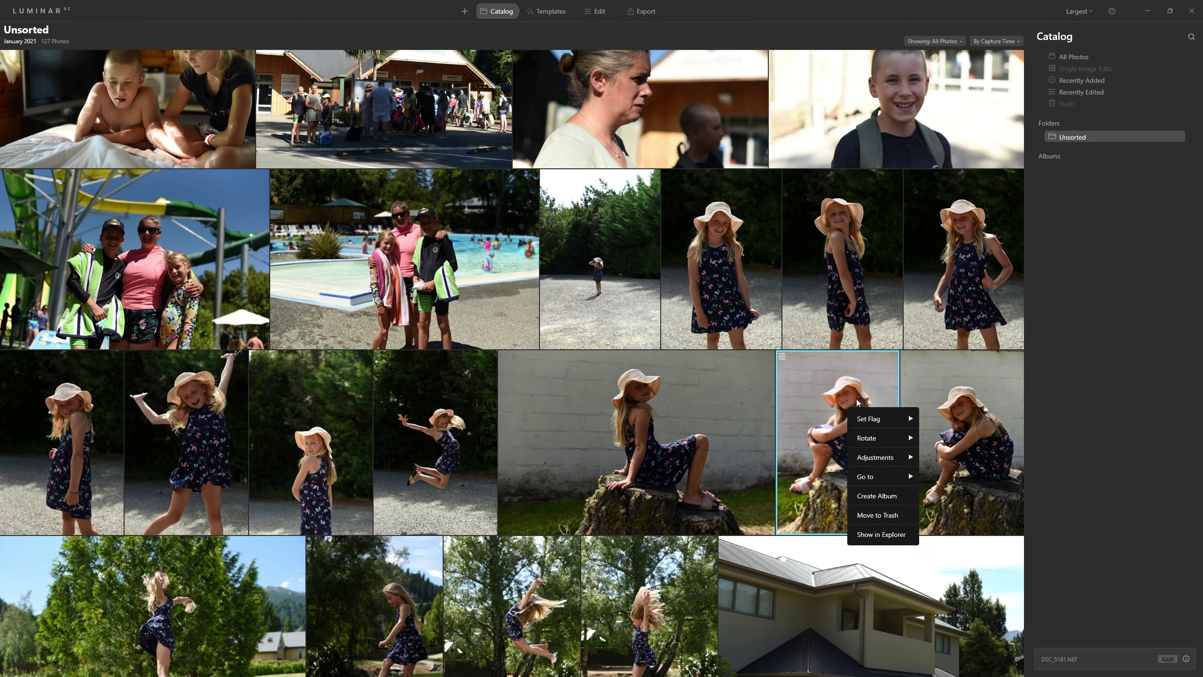
pyautogui.moveTo(891, 456)
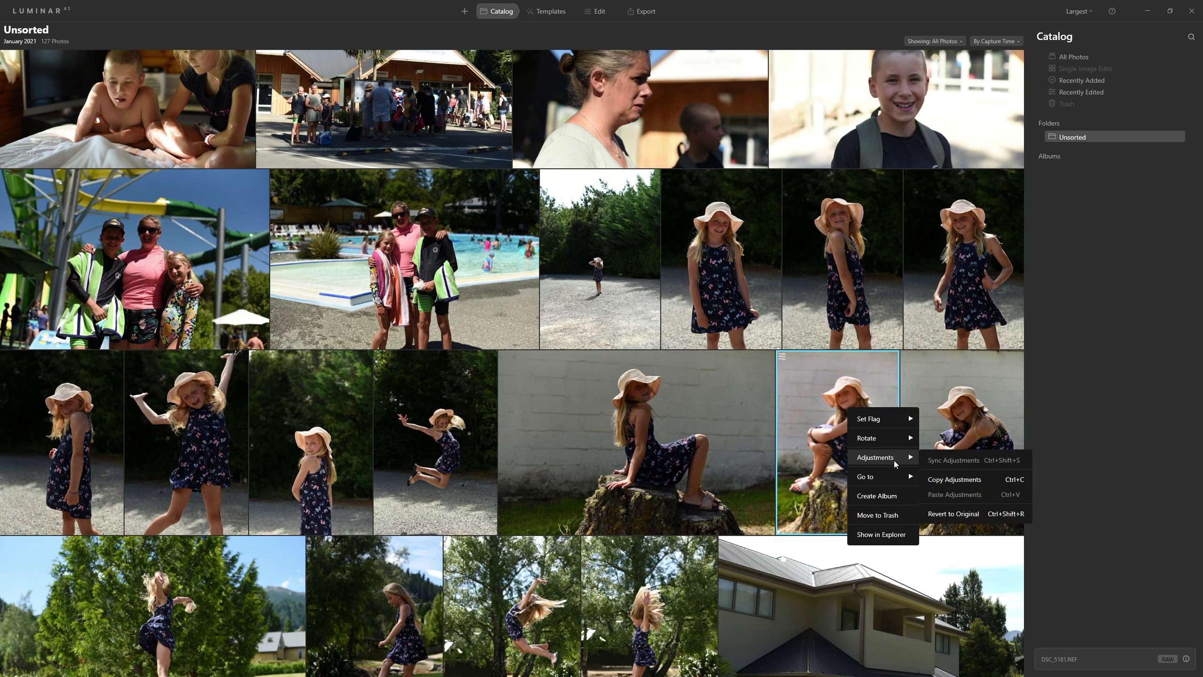
pyautogui.click(975, 481)
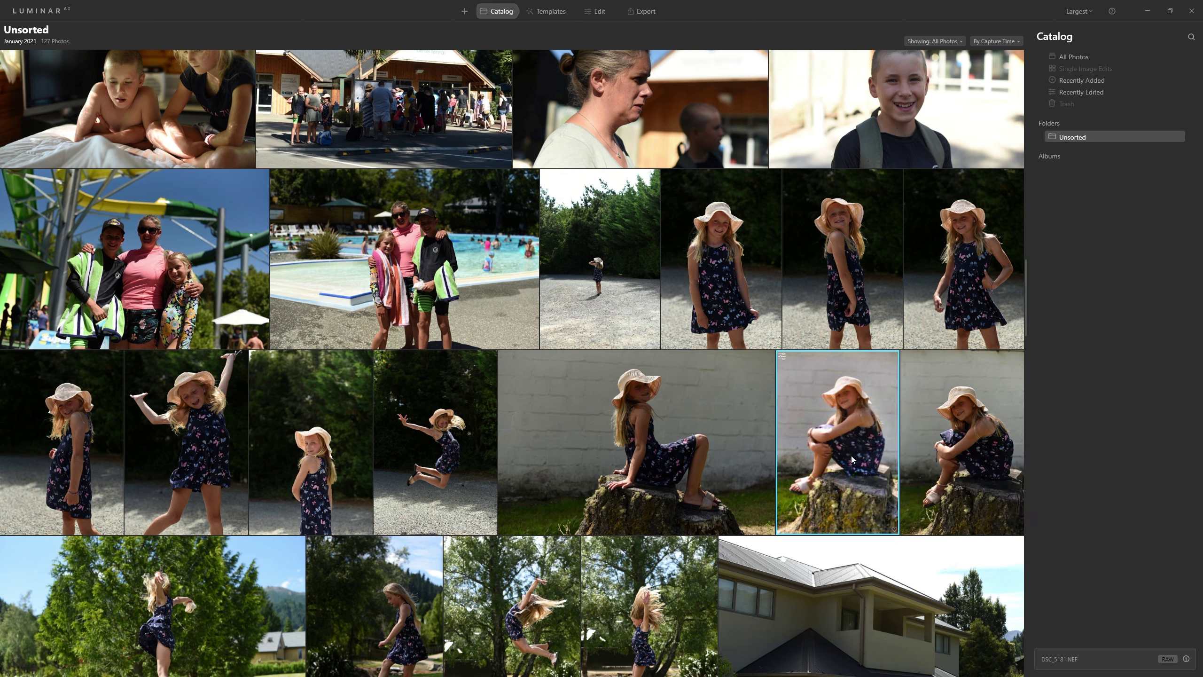
# Select all photos in the Unsorted folder and paste the copied adjustments onto them
pyautogui.hotkey('ctrl', 'a')
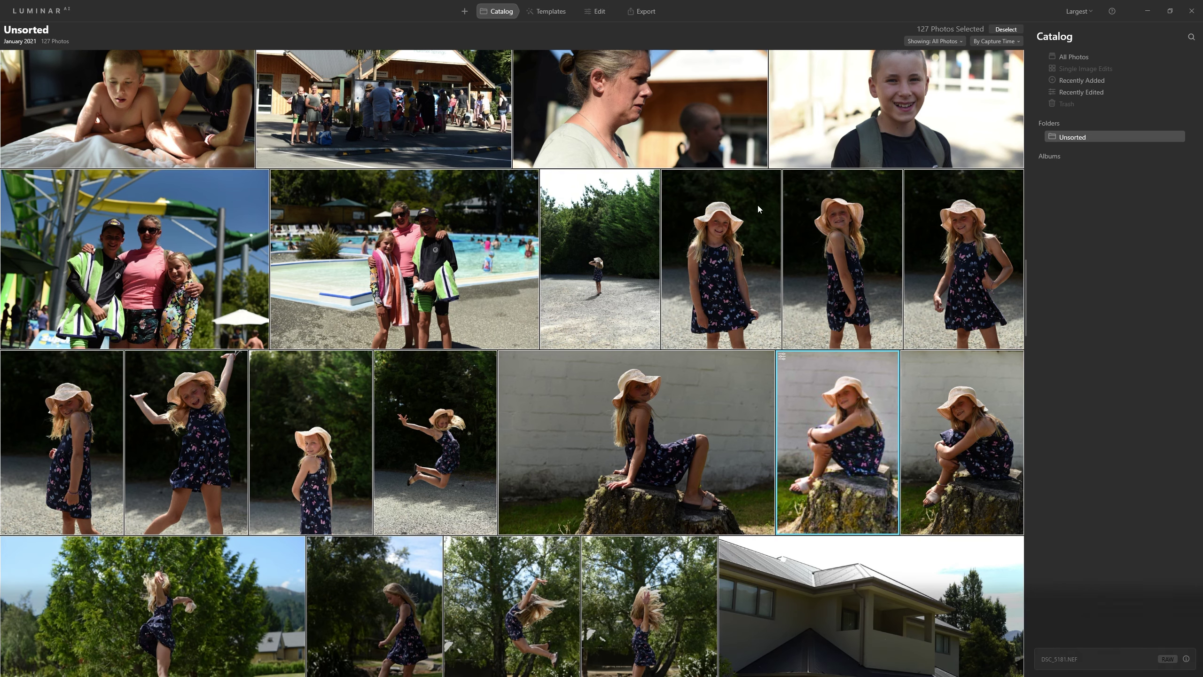
pyautogui.rightClick(747, 216)
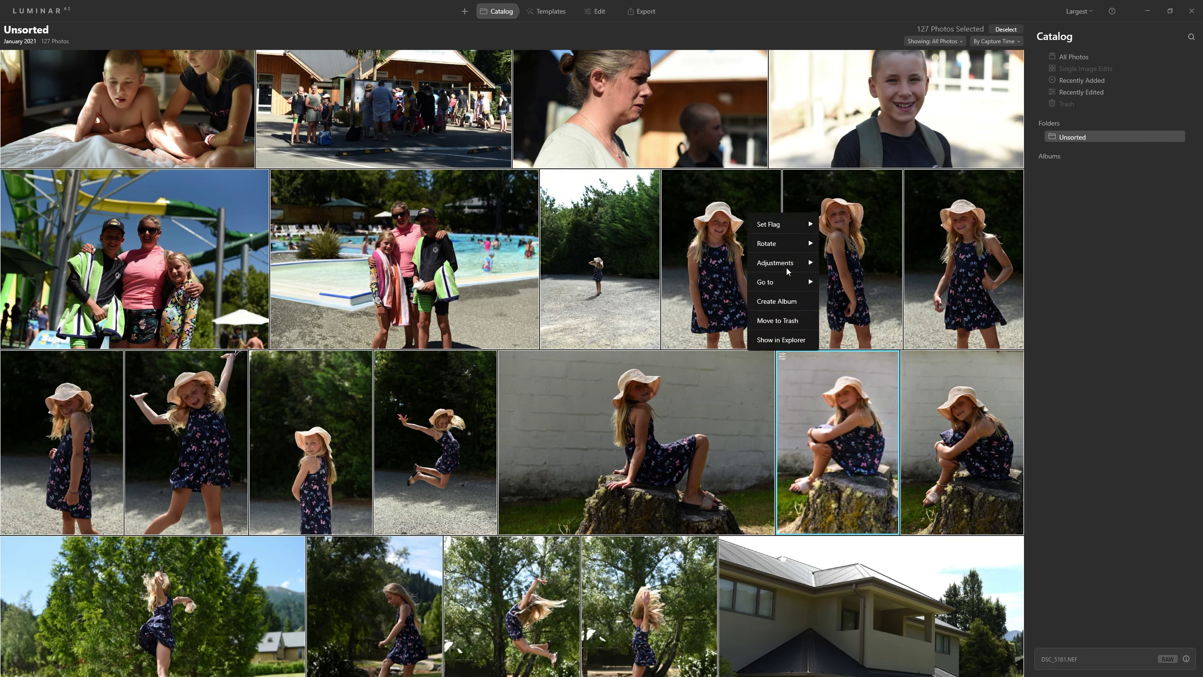
pyautogui.moveTo(786, 268)
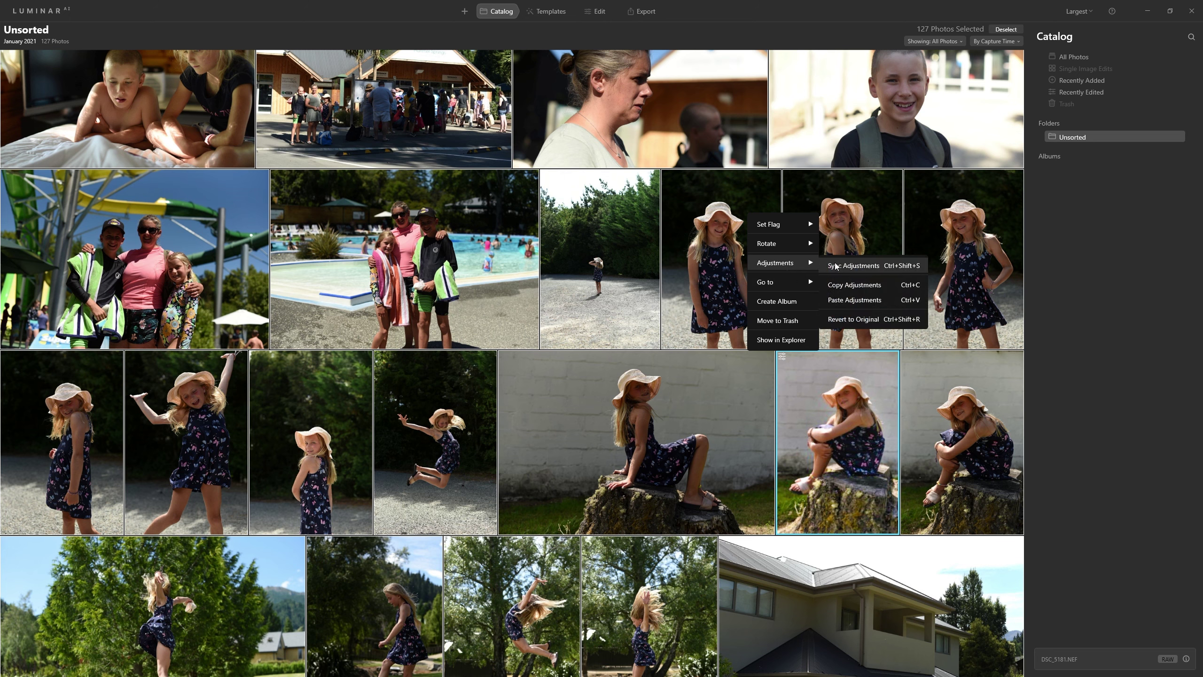
pyautogui.click(855, 300)
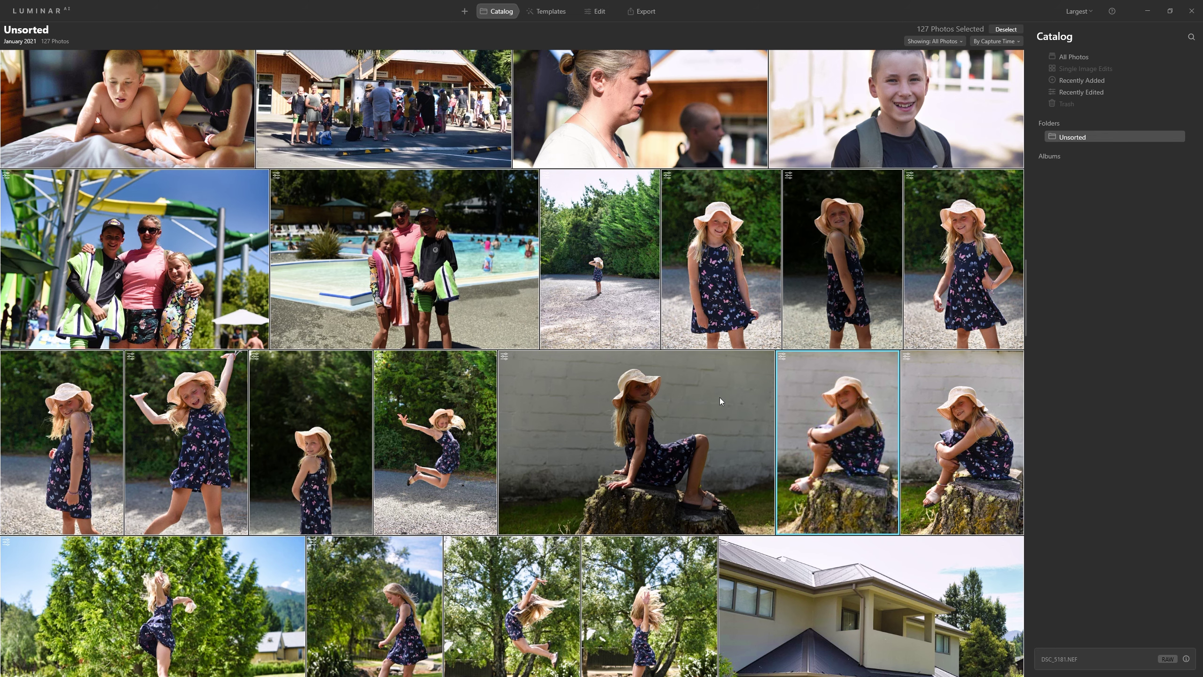
# View the dark-clad house photo DSC_5218.NEF and compare it before and after the pasted adjustments
pyautogui.scroll(-3, 720, 398)
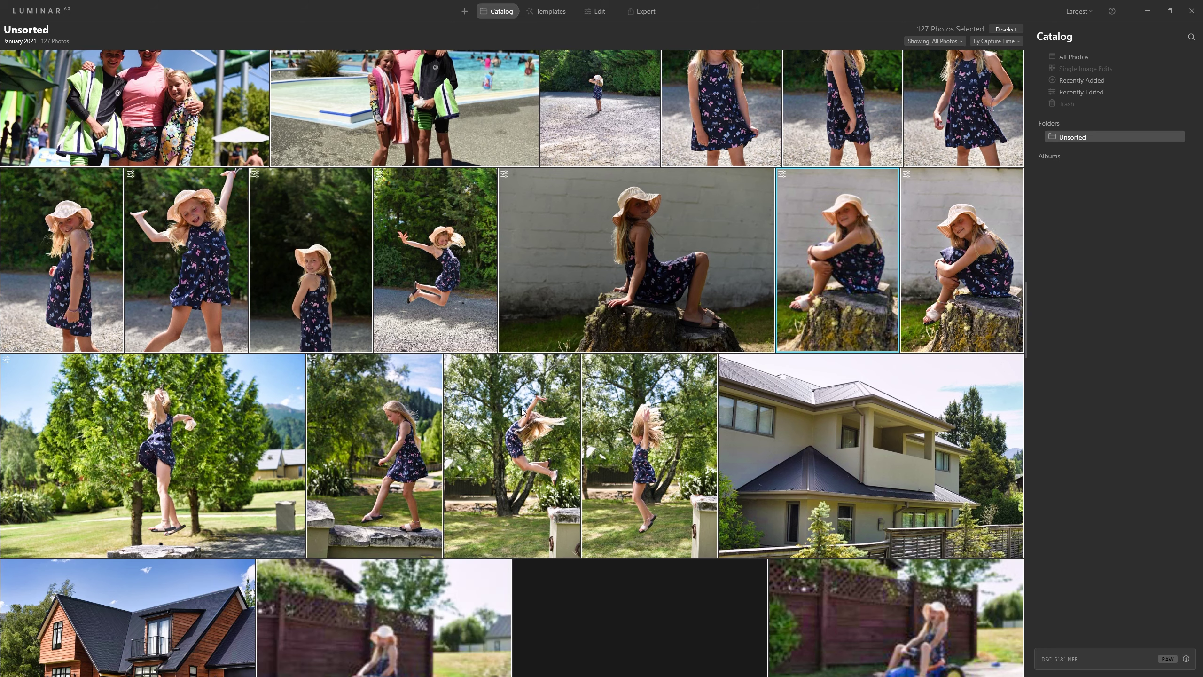
pyautogui.scroll(-3, 522, 412)
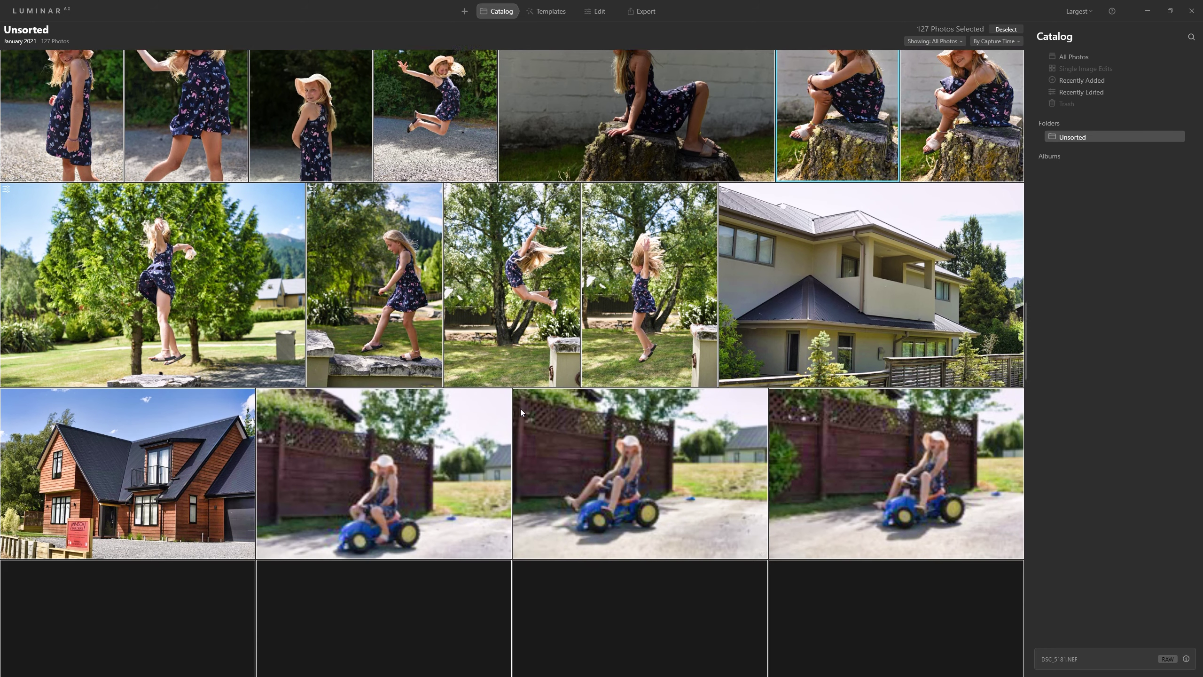
pyautogui.scroll(-3, 525, 480)
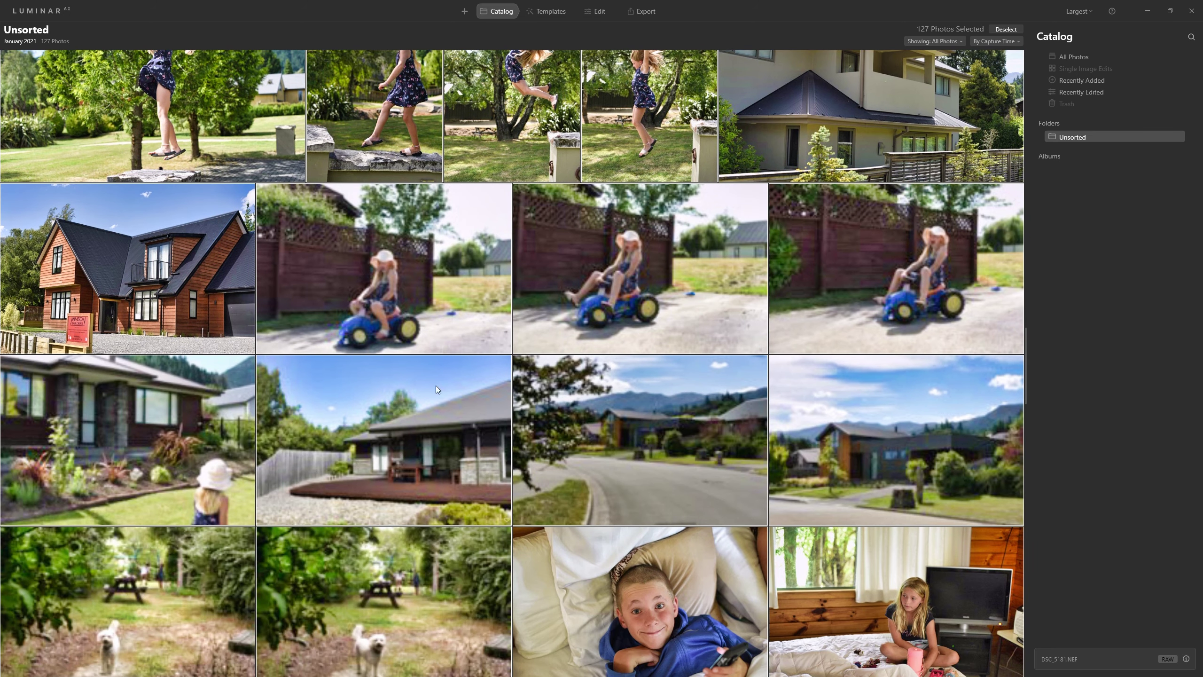
pyautogui.scroll(-1, 685, 429)
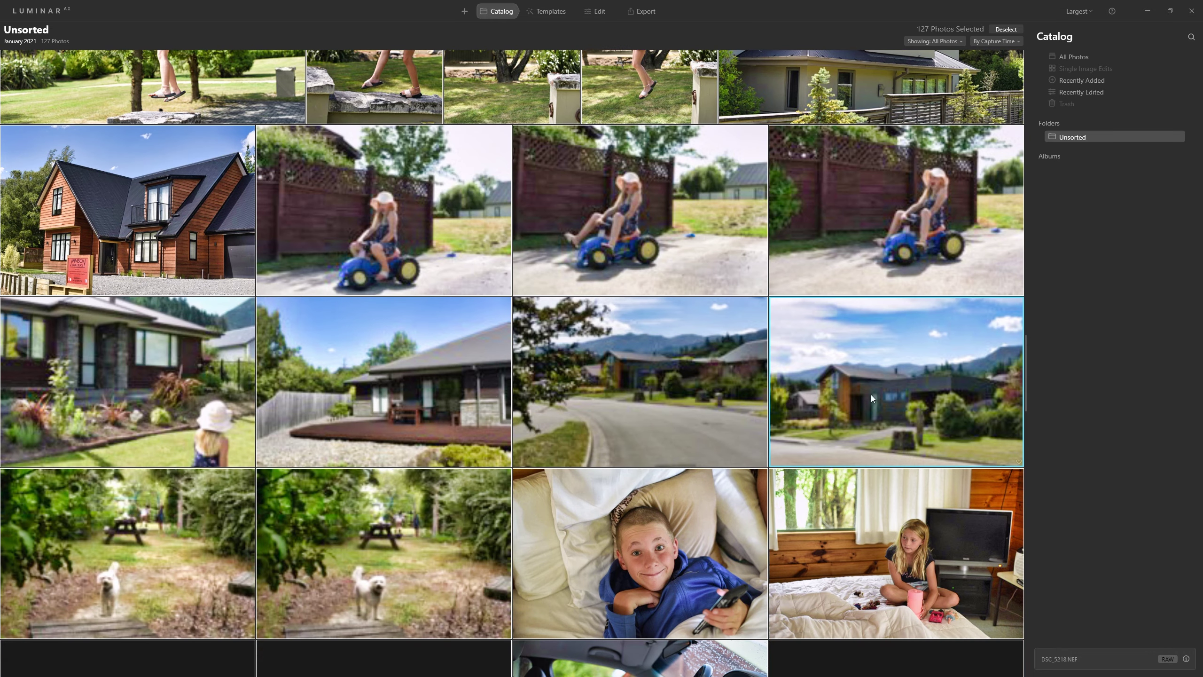
pyautogui.doubleClick(870, 397)
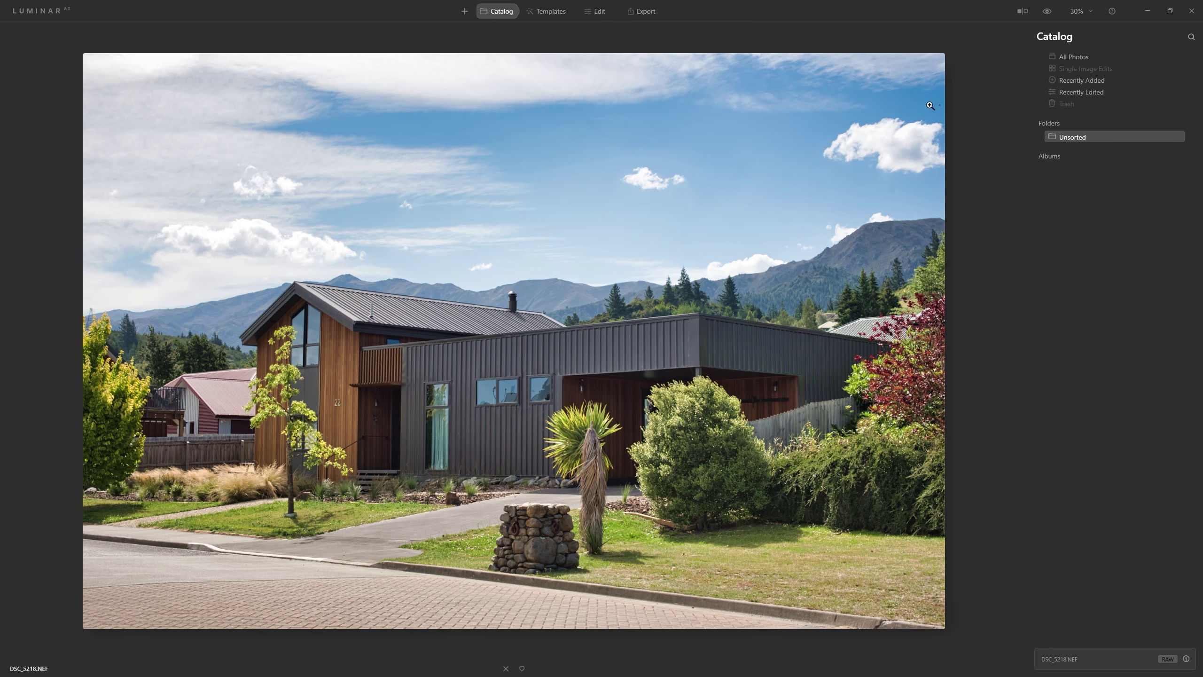
pyautogui.click(1048, 13)
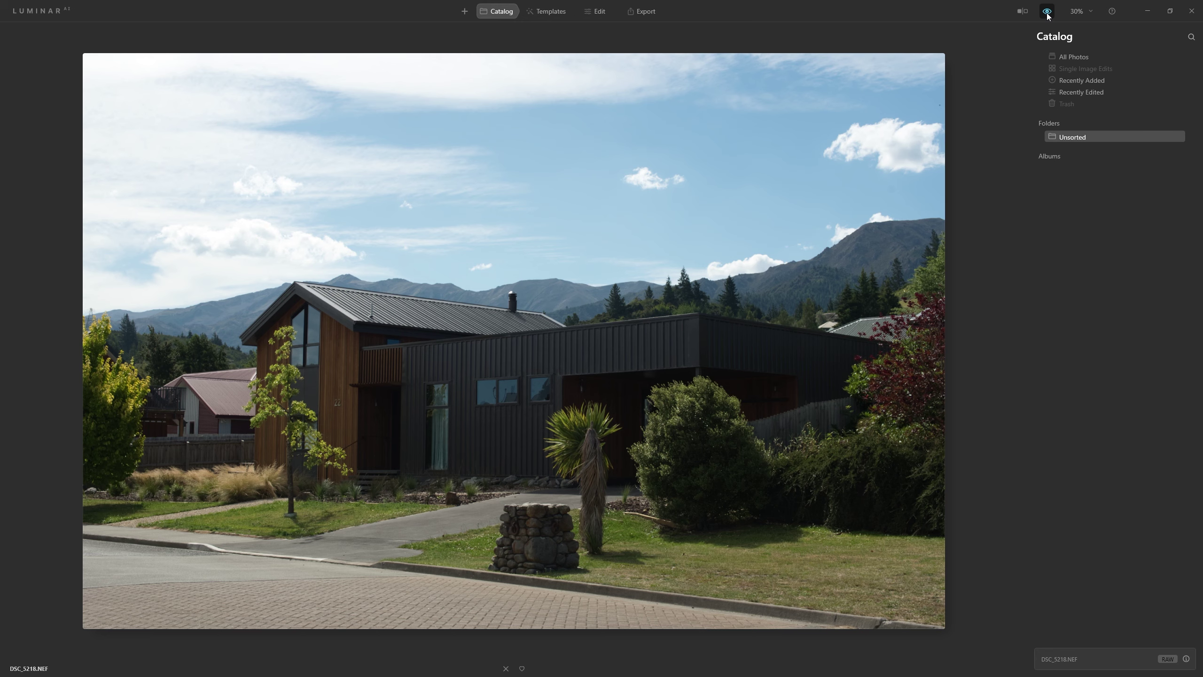
pyautogui.click(1047, 13)
pyautogui.click(1048, 13)
pyautogui.click(1047, 13)
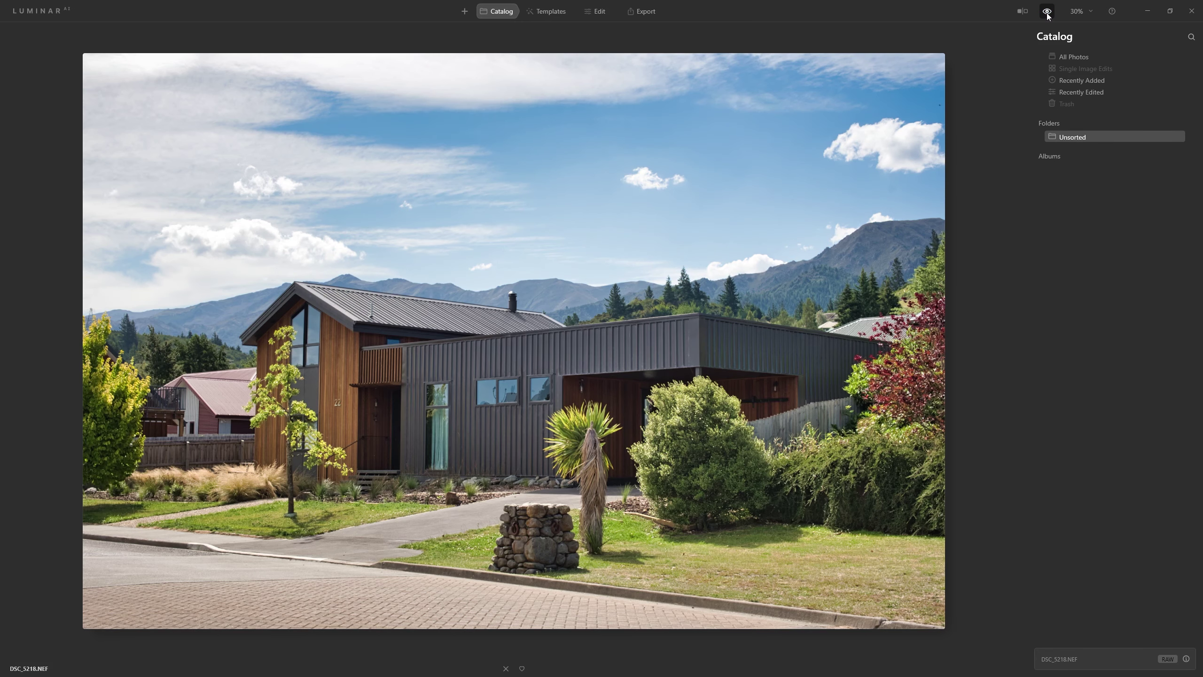
pyautogui.click(1048, 14)
pyautogui.click(1048, 13)
# Return to the gallery and open DSC_5274.NEF, the photo of a girl beside carved squirrels, for editing
pyautogui.press('g')
pyautogui.scroll(-8, 621, 251)
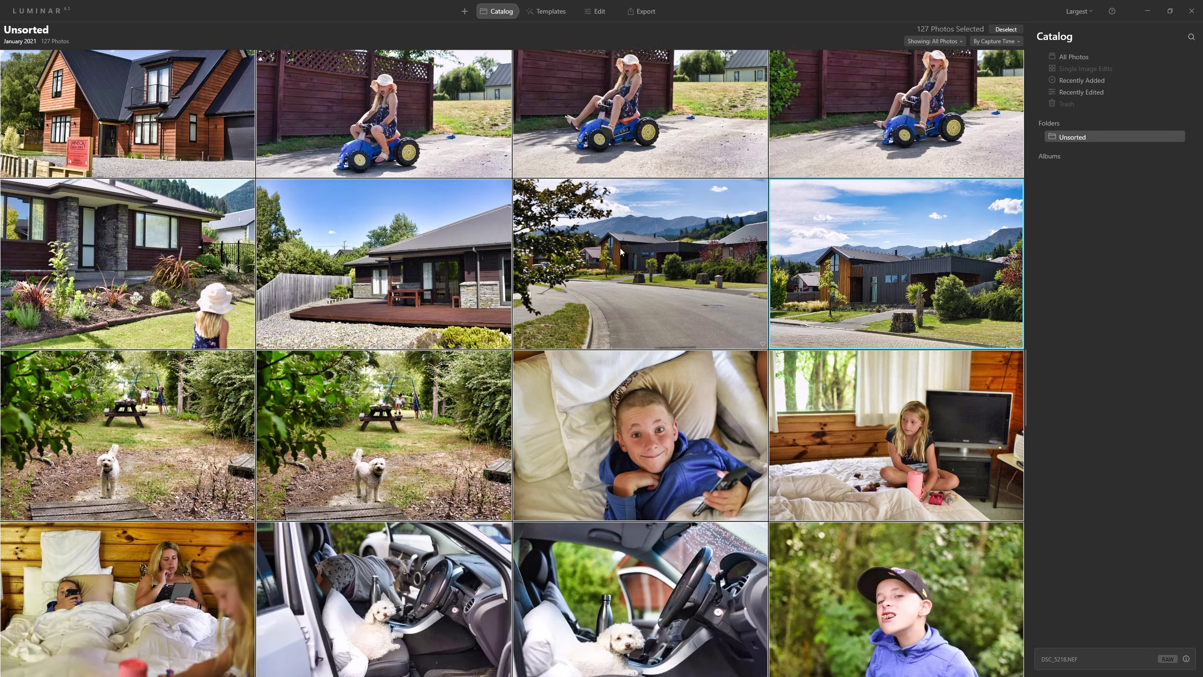
pyautogui.scroll(-8, 621, 251)
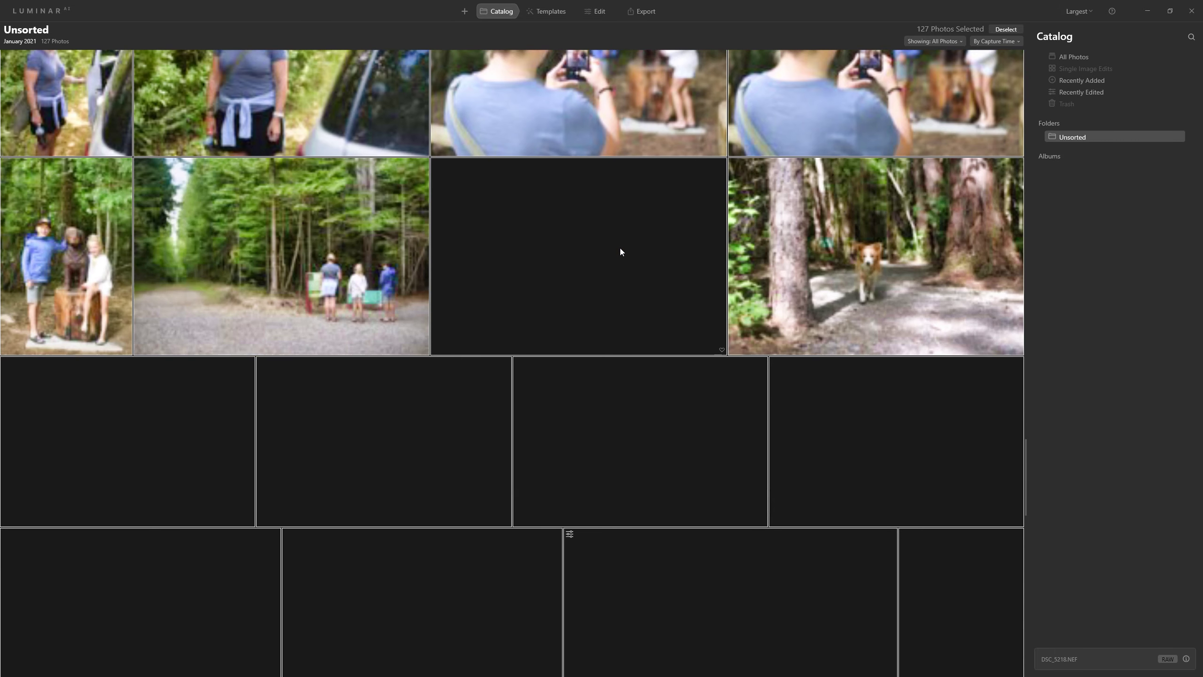
pyautogui.scroll(-3, 621, 248)
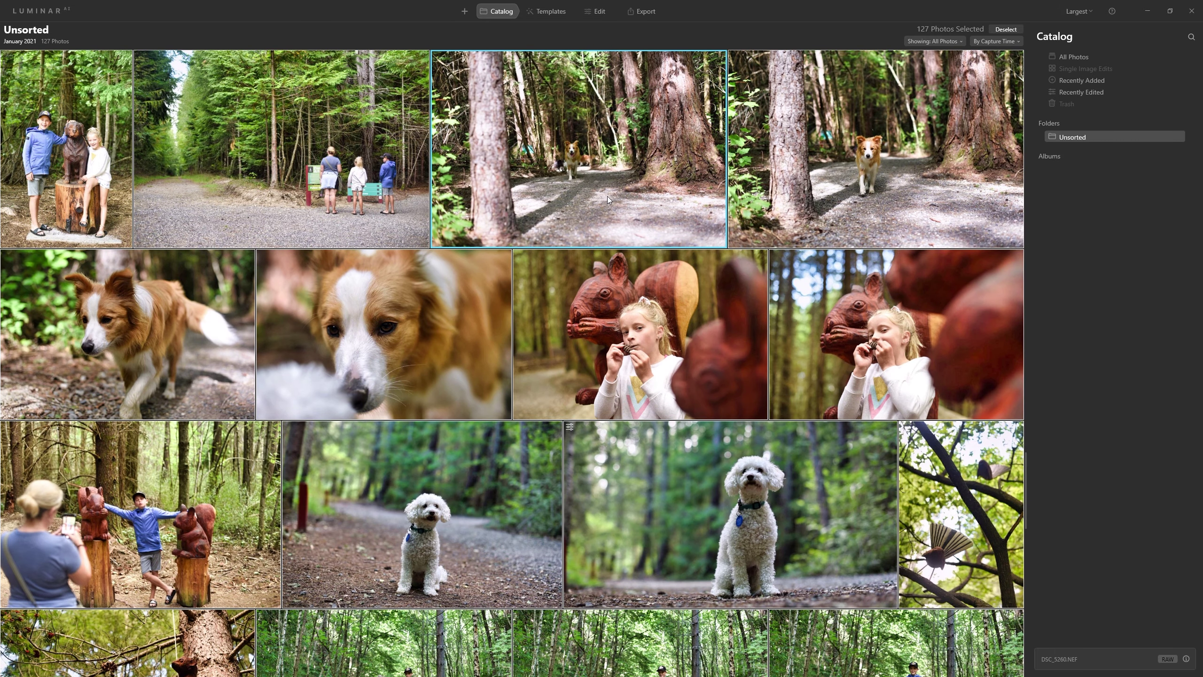
pyautogui.click(608, 293)
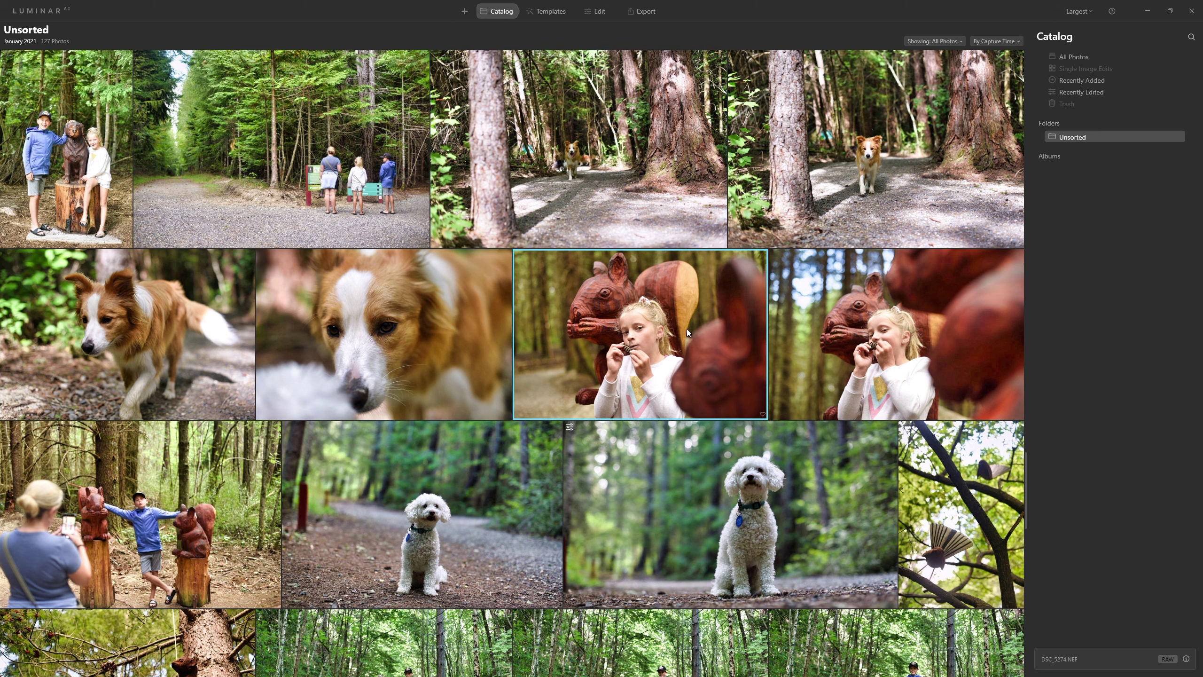
pyautogui.doubleClick(705, 330)
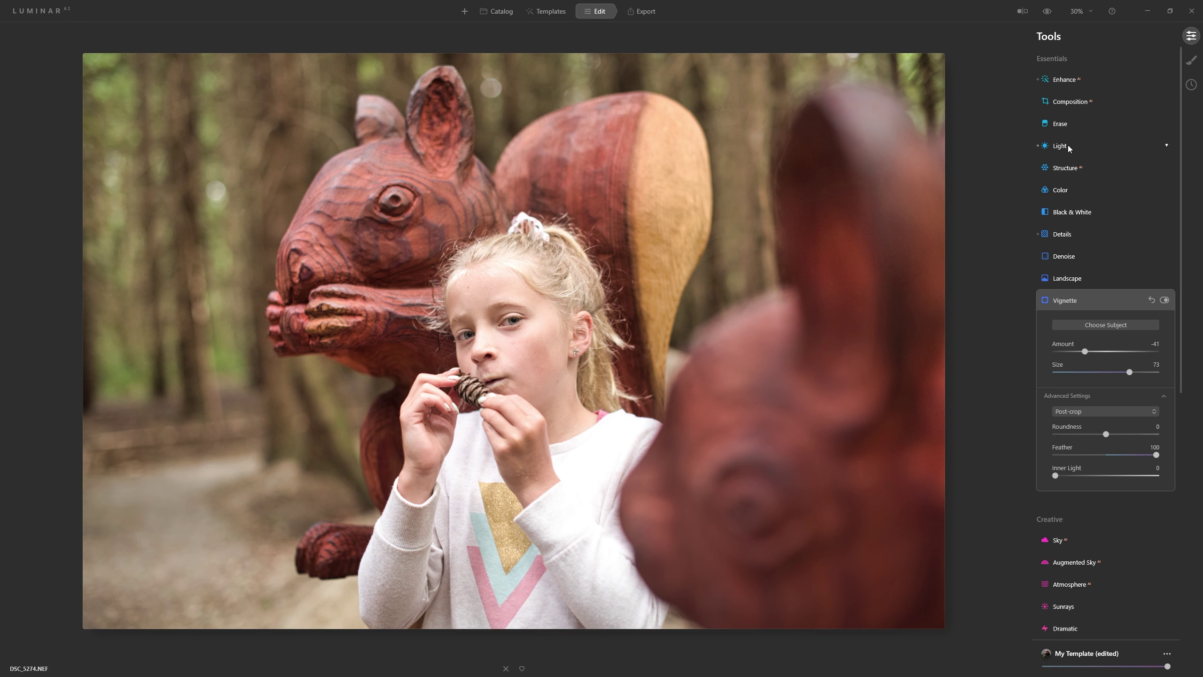
# Check the photo's Light settings and before/after view, and lower the My Template strength to about four fifths
pyautogui.click(1068, 145)
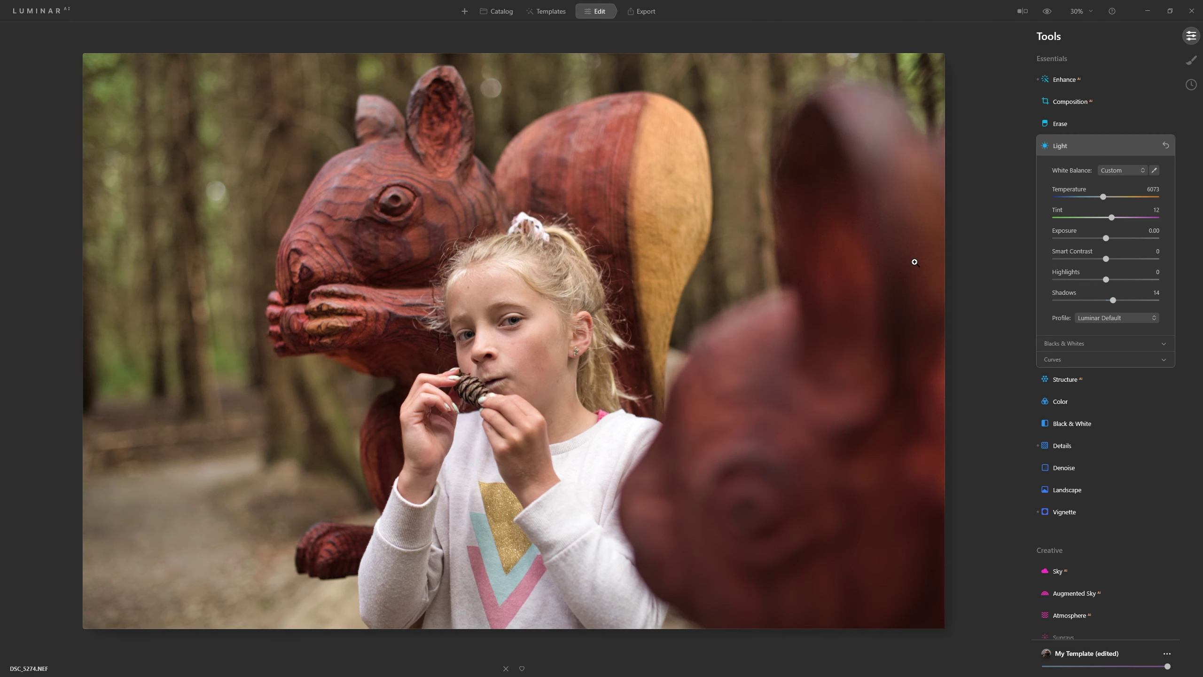
pyautogui.click(1049, 12)
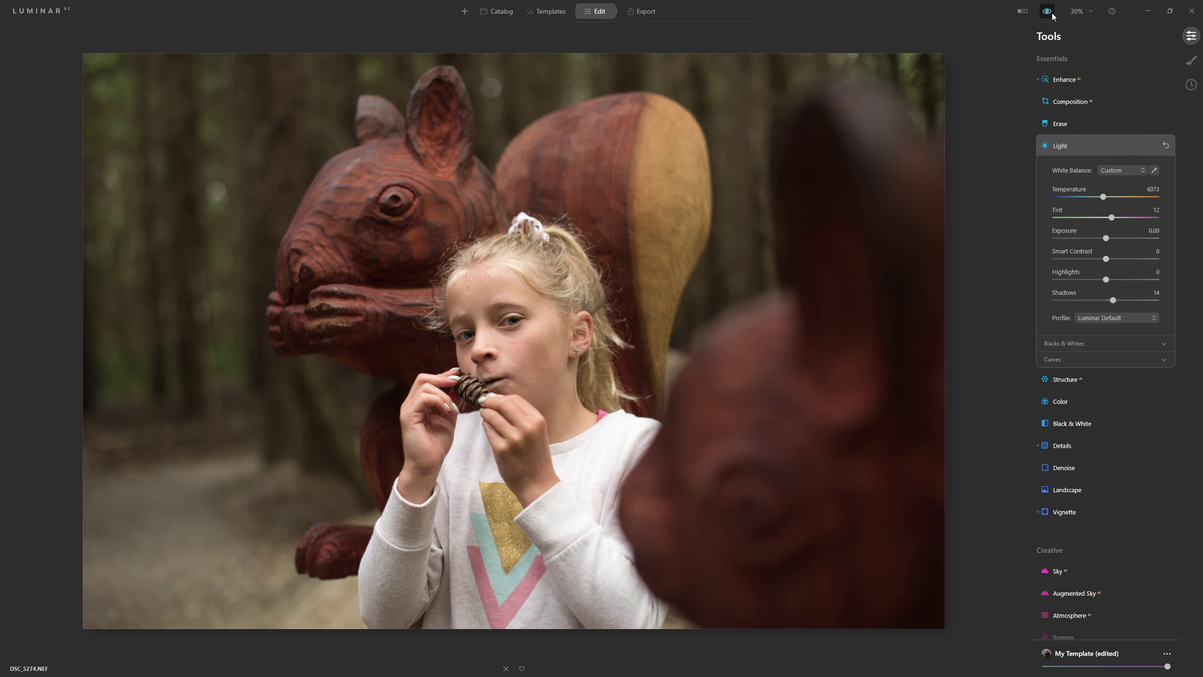
pyautogui.click(1050, 13)
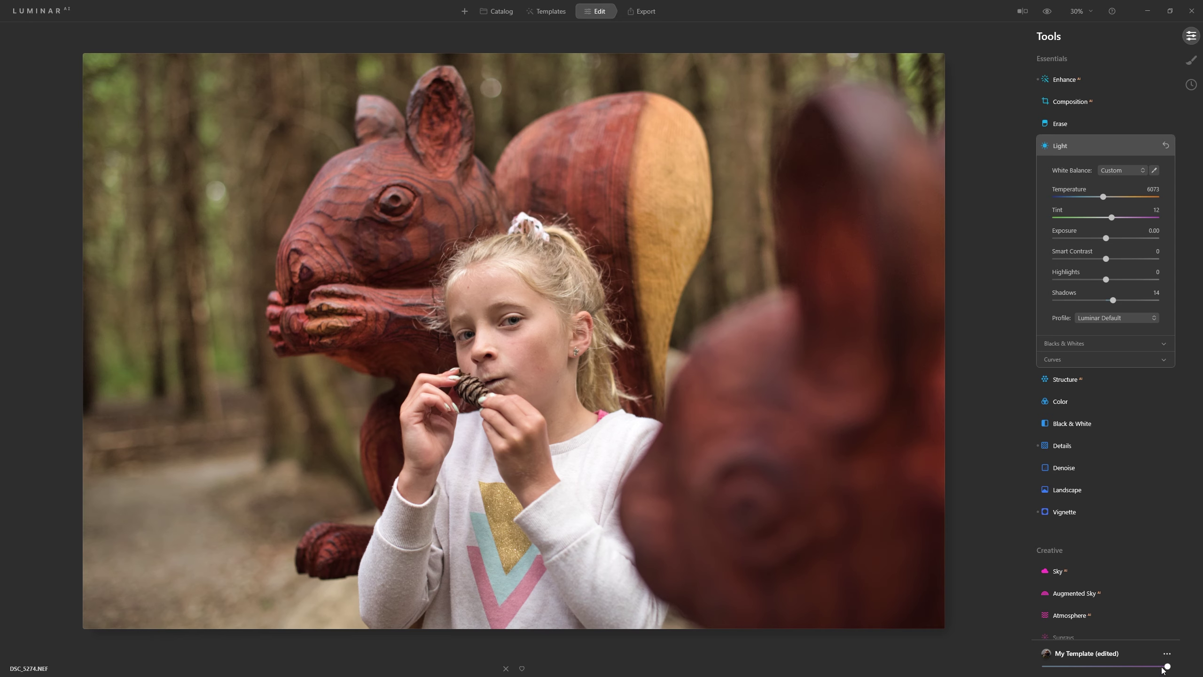
pyautogui.moveTo(1168, 667); pyautogui.dragTo(1143, 673)
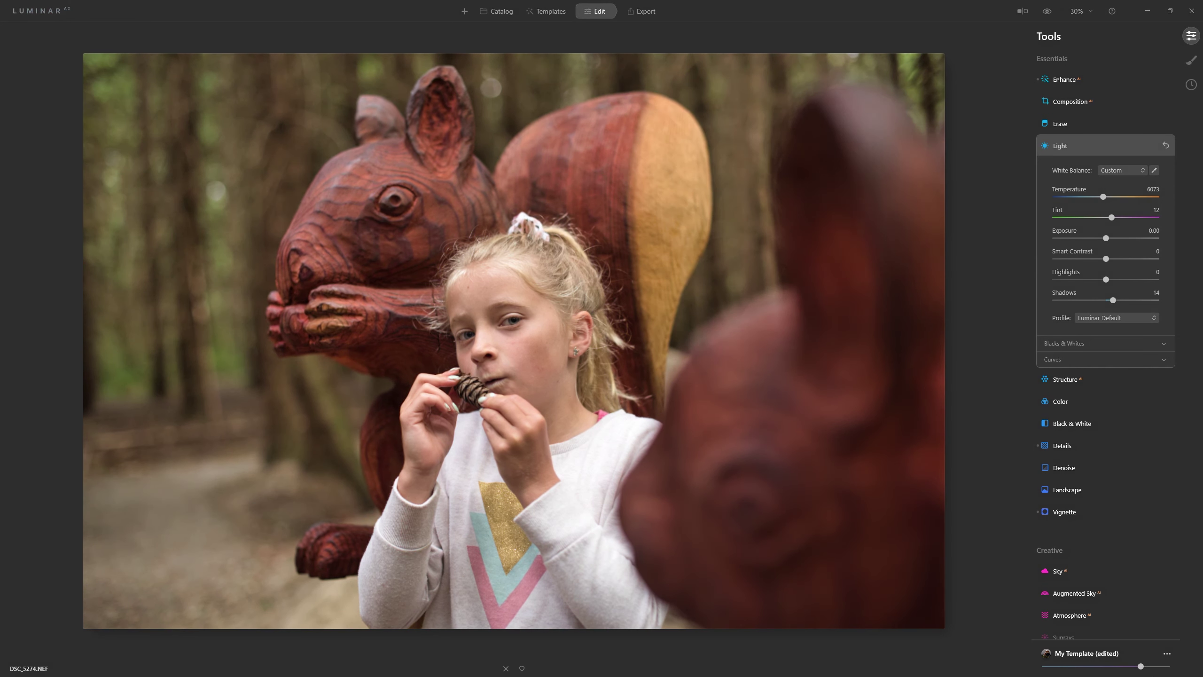
# Return to the gallery, copy the adjustments of DSC_5274.NEF and paste them onto the adjacent squirrel photo DSC_5278.NEF
pyautogui.click(498, 12)
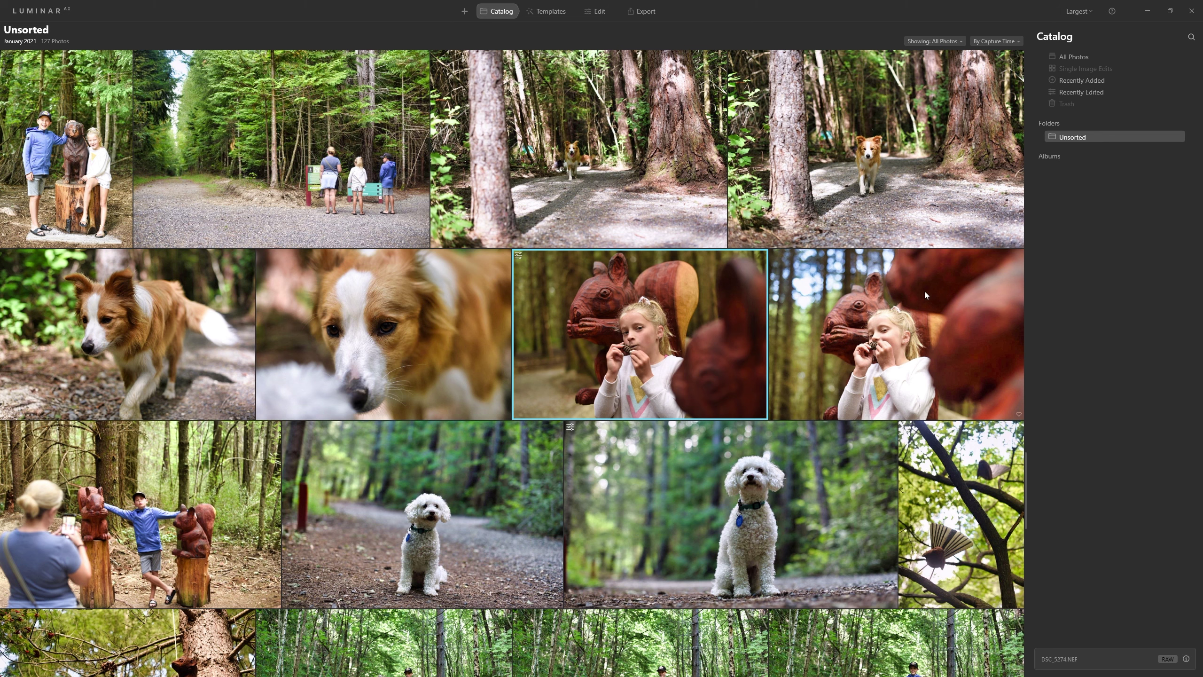
pyautogui.rightClick(722, 312)
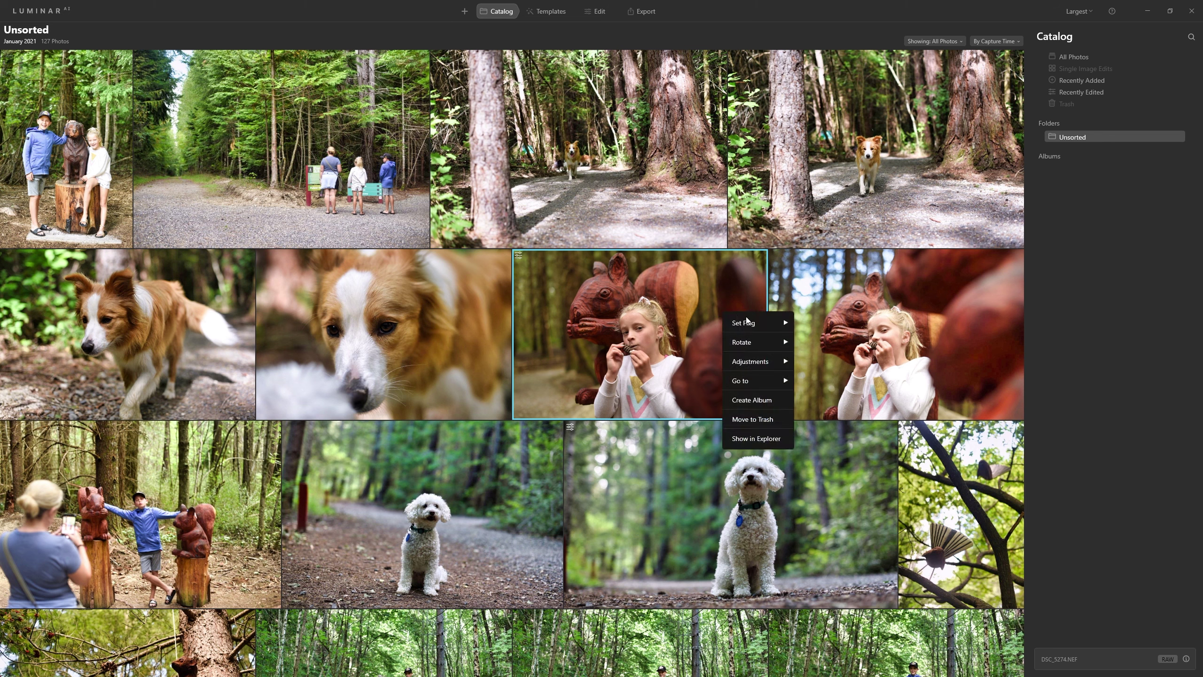
pyautogui.moveTo(778, 363)
pyautogui.click(830, 384)
pyautogui.click(876, 351)
pyautogui.rightClick(878, 351)
pyautogui.moveTo(927, 400)
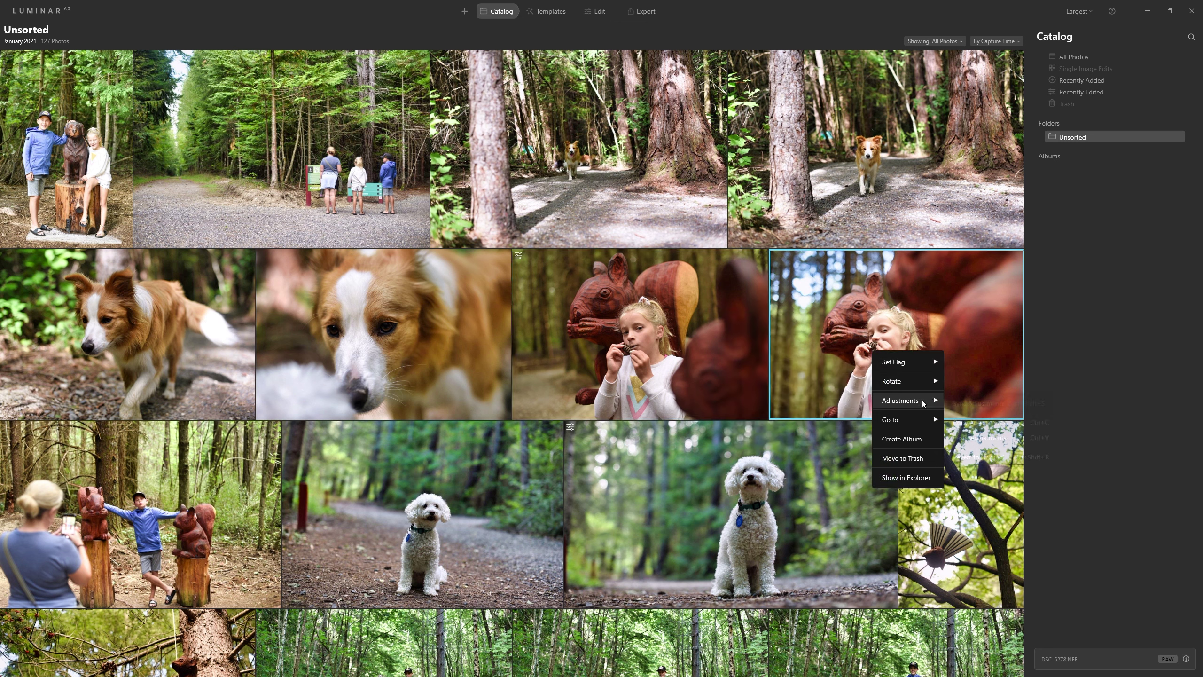
pyautogui.click(994, 442)
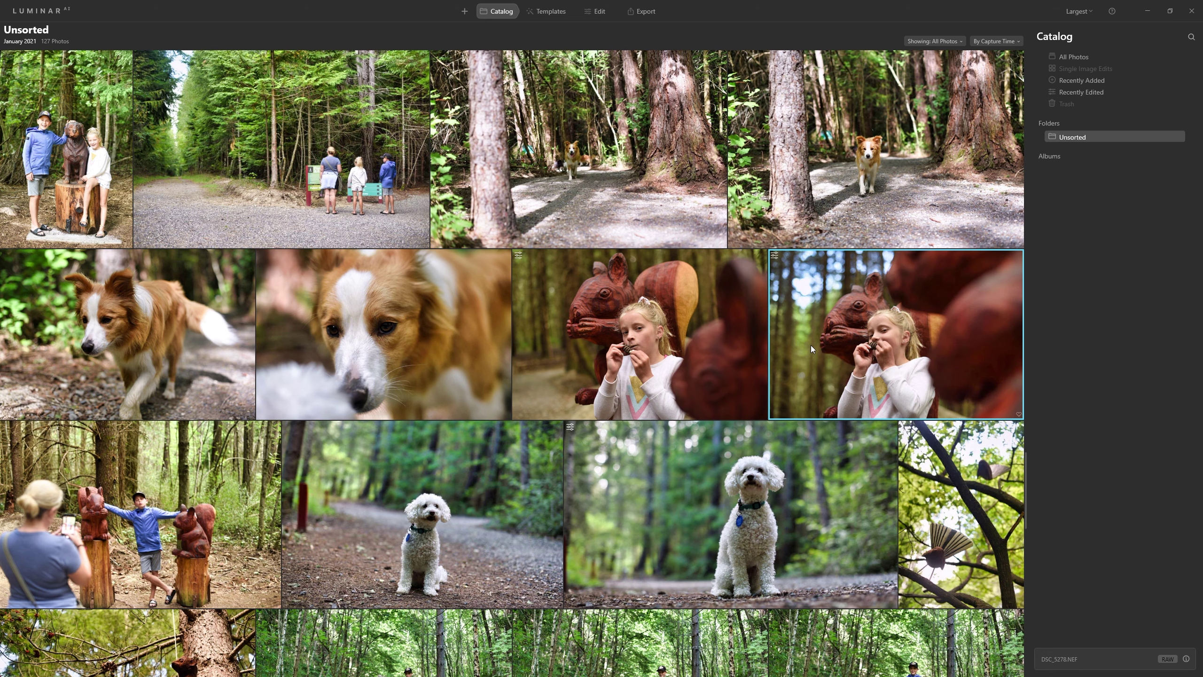
# View DSC_5298.NEF, the photo of two children walking on the forest path, at full size and return to the gallery
pyautogui.scroll(-5, 810, 345)
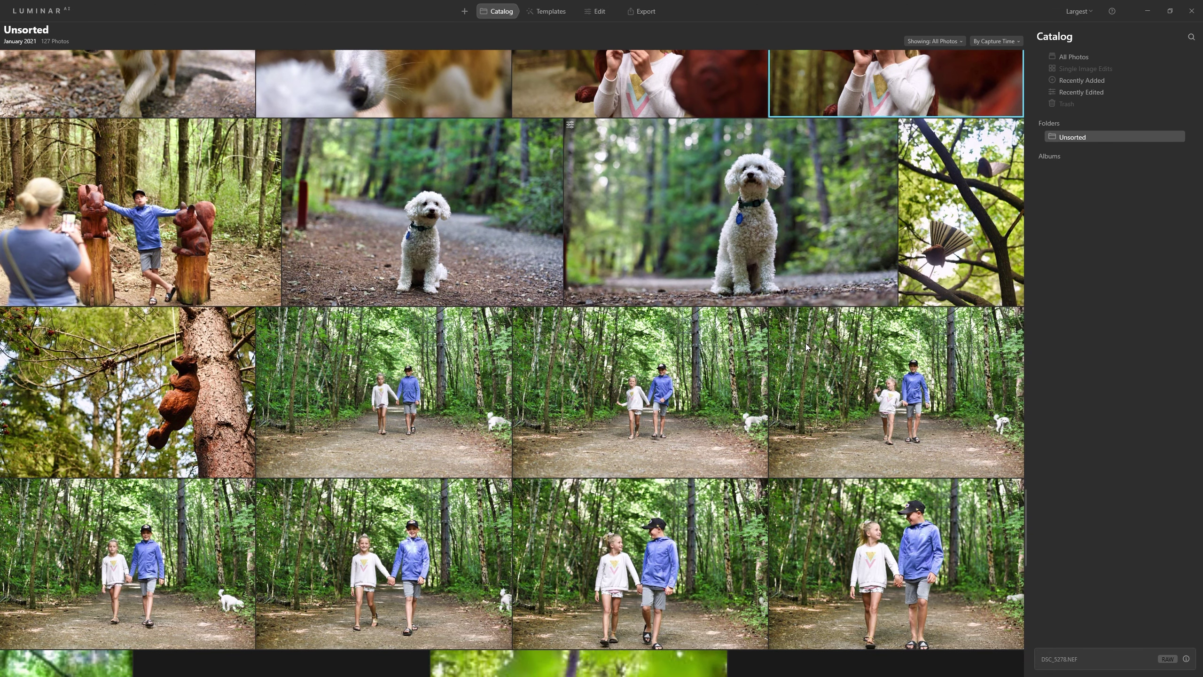
pyautogui.doubleClick(806, 344)
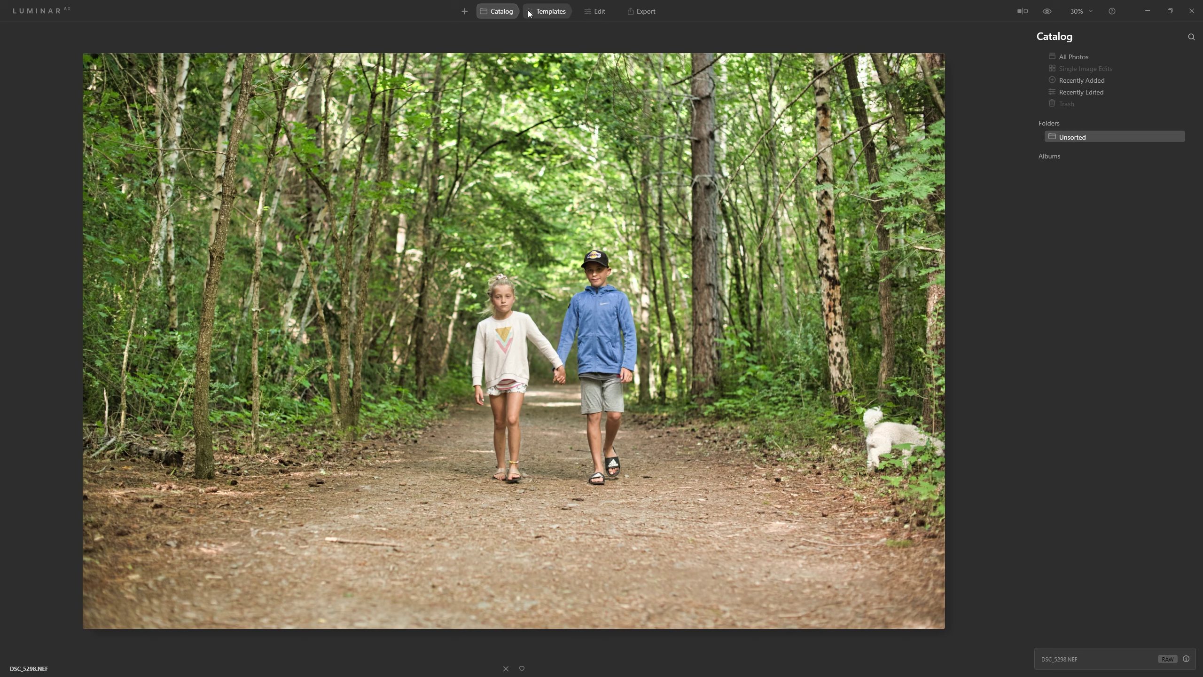
pyautogui.click(544, 11)
pyautogui.click(507, 11)
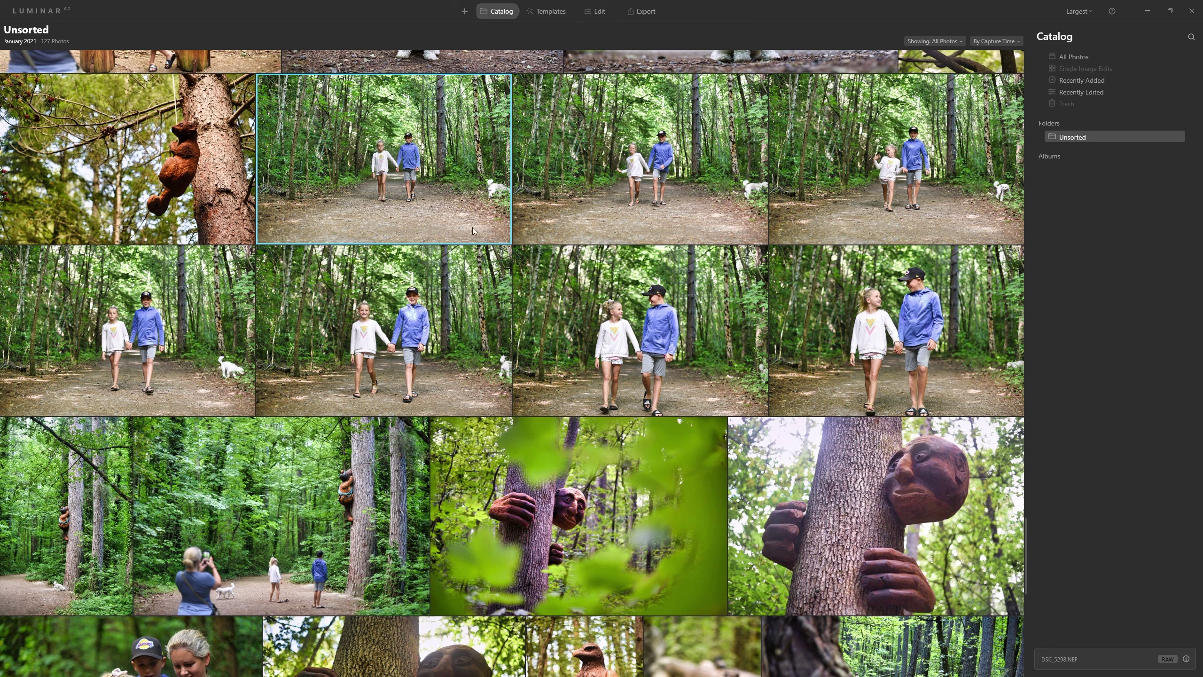
# Select all photos in the Unsorted folder and open the export settings for saving them to disk
pyautogui.hotkey('ctrl', 'a')
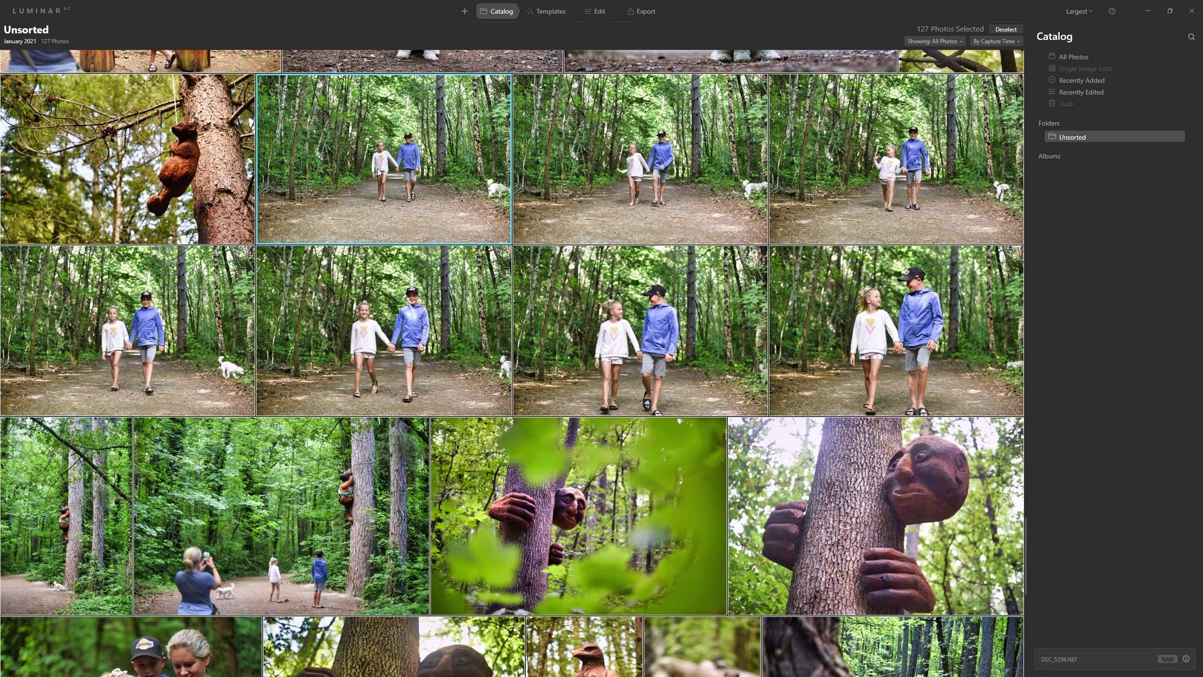
pyautogui.click(649, 17)
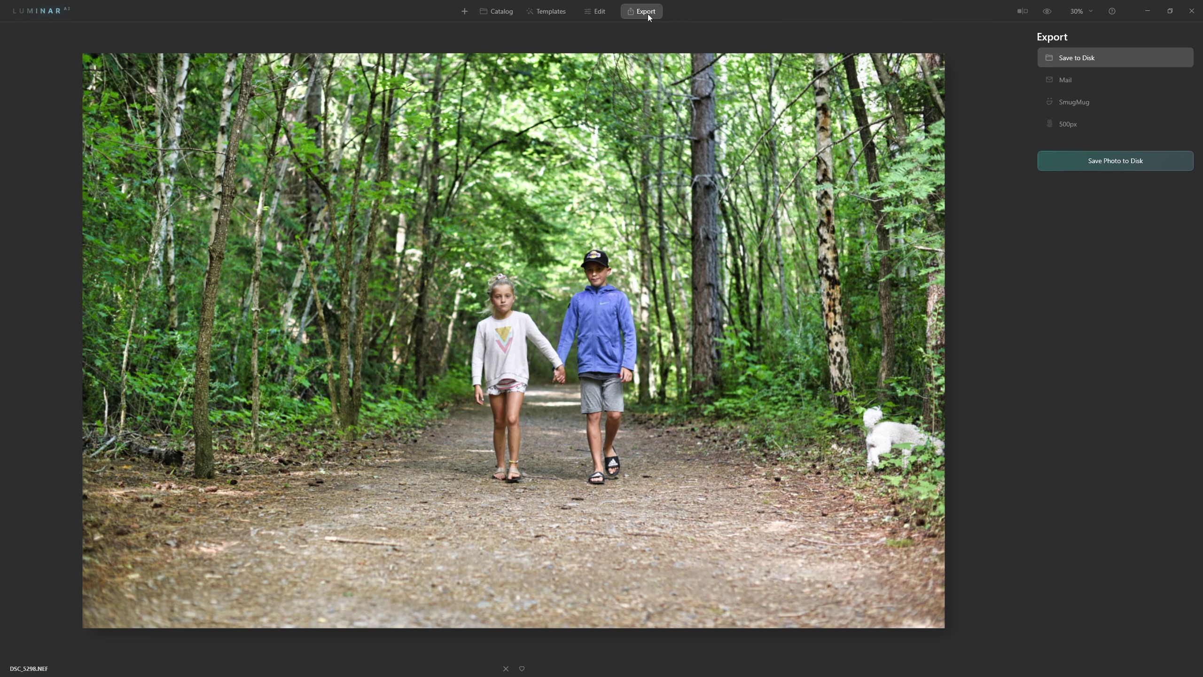
pyautogui.click(1087, 160)
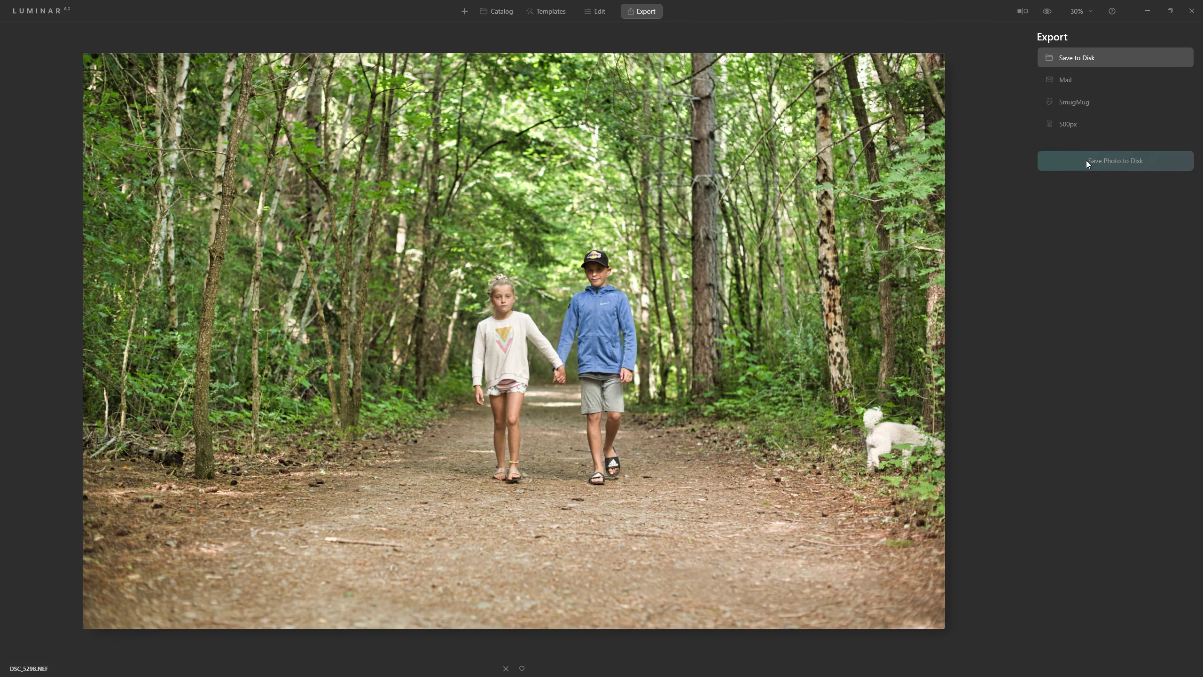
# Create the folder 20210128-Hamner-Mini-Holiday inside Selects and choose it as the export location
pyautogui.click(672, 261)
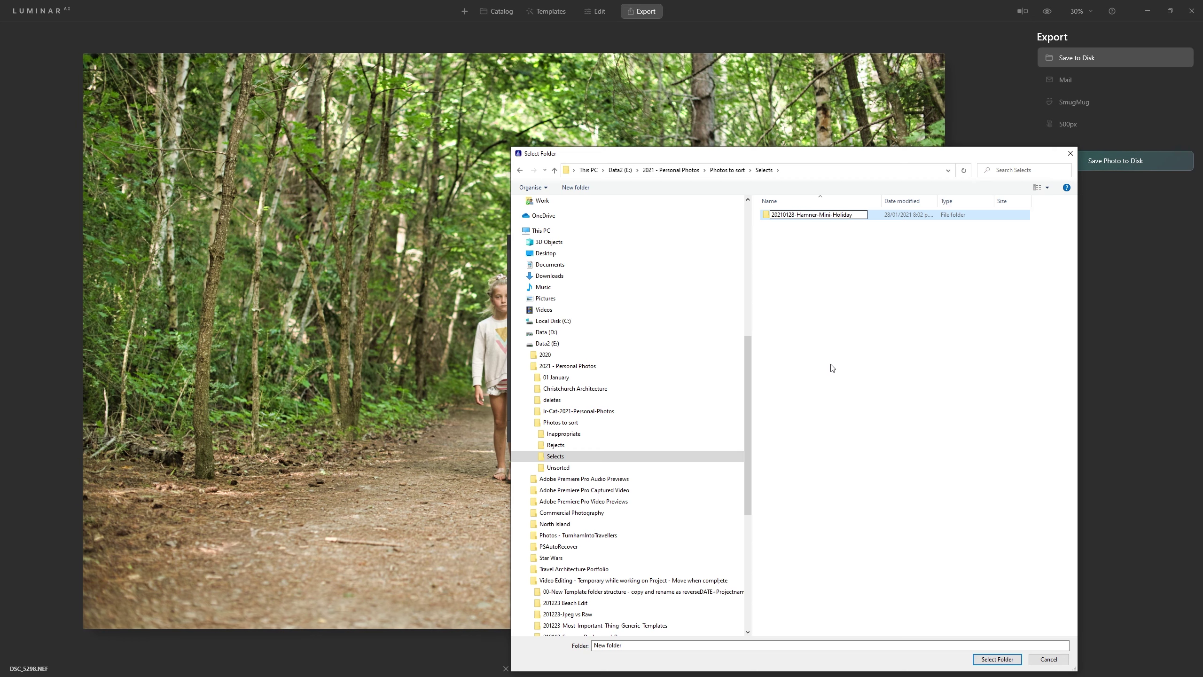
pyautogui.click(768, 212)
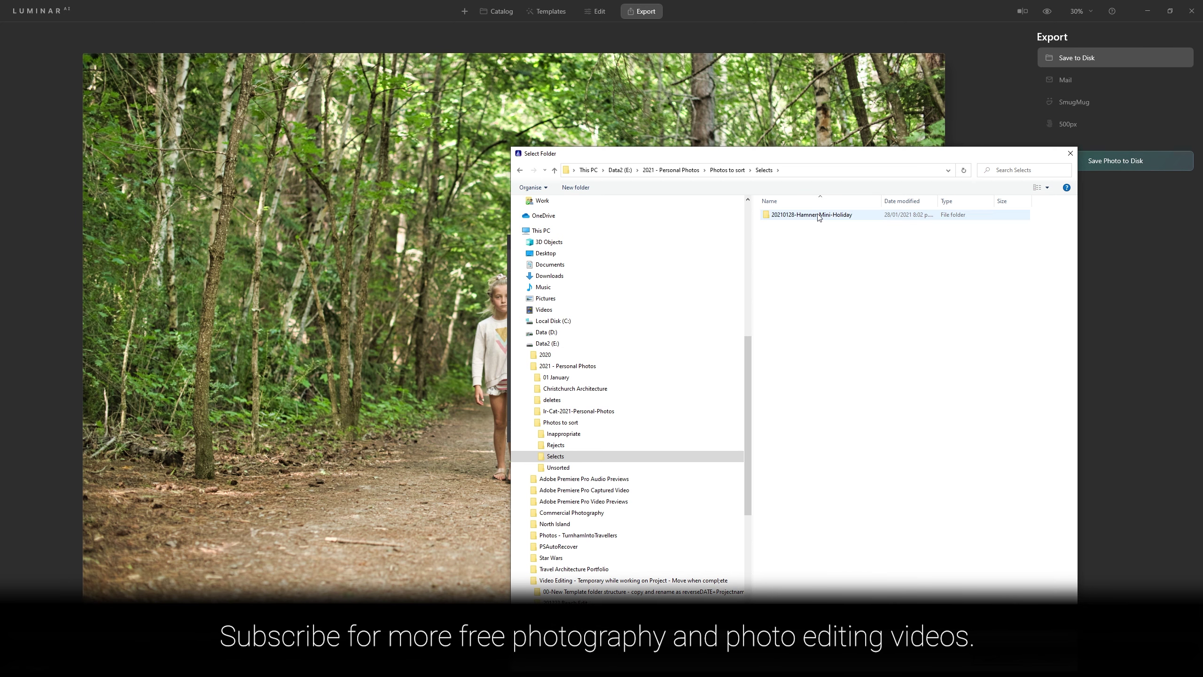
pyautogui.doubleClick(820, 216)
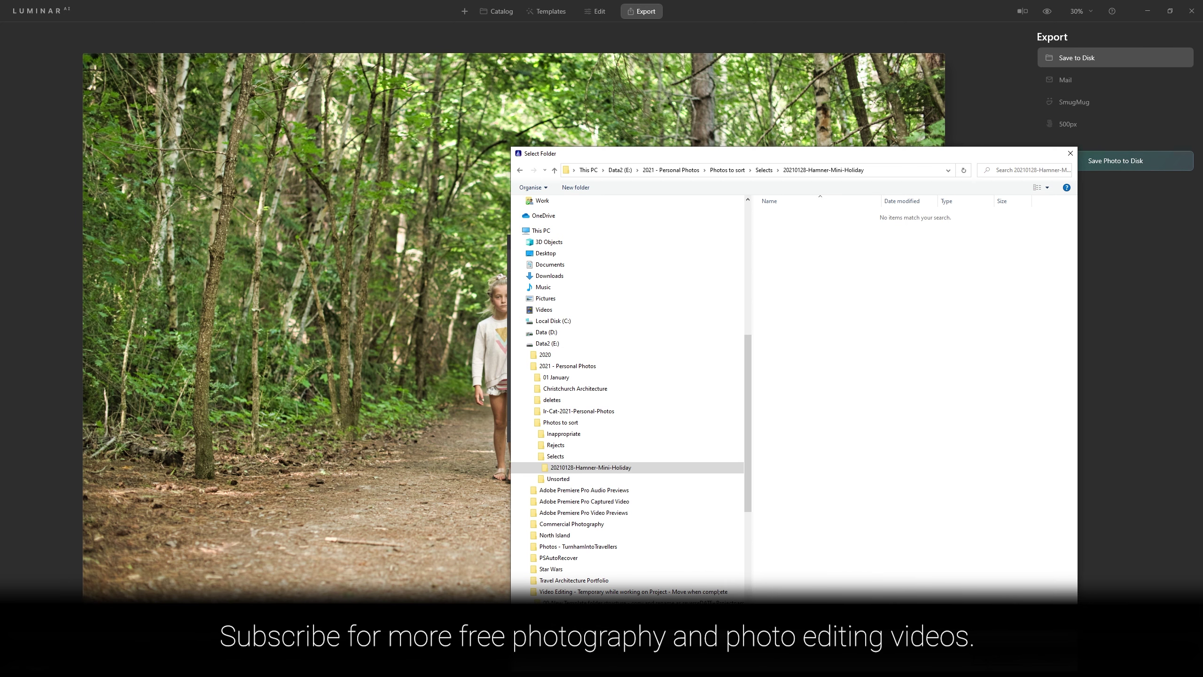
pyautogui.press('Return')
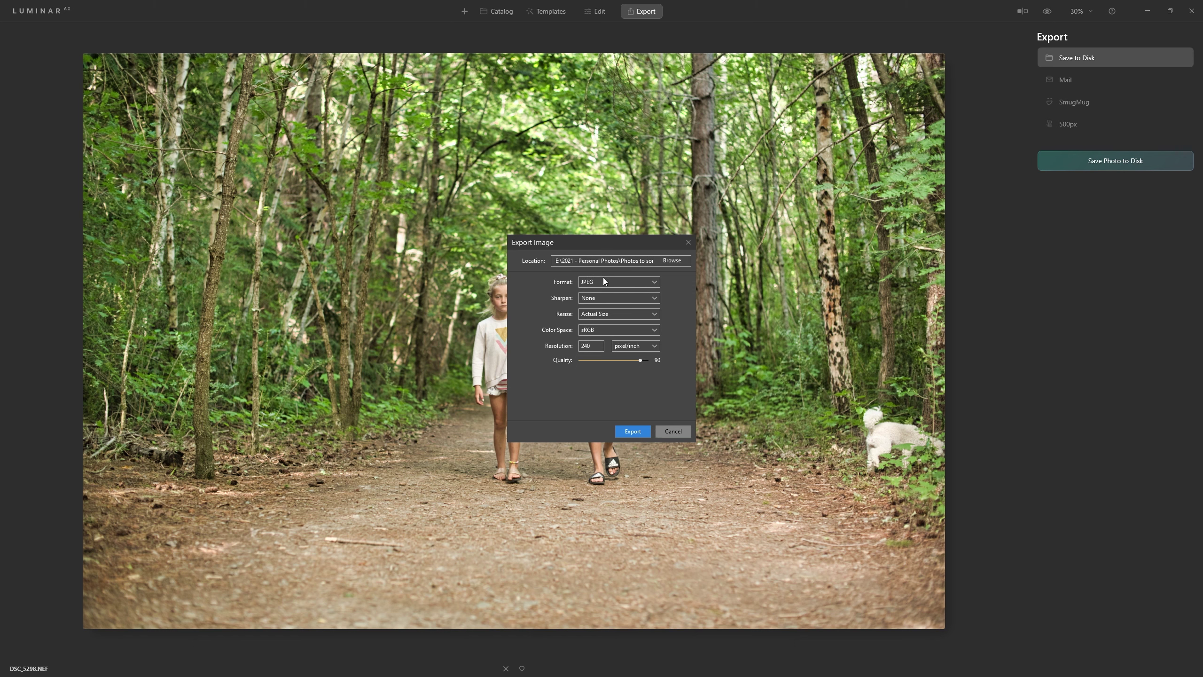
# Review the available resize options for the export, keeping Actual Size
pyautogui.click(604, 314)
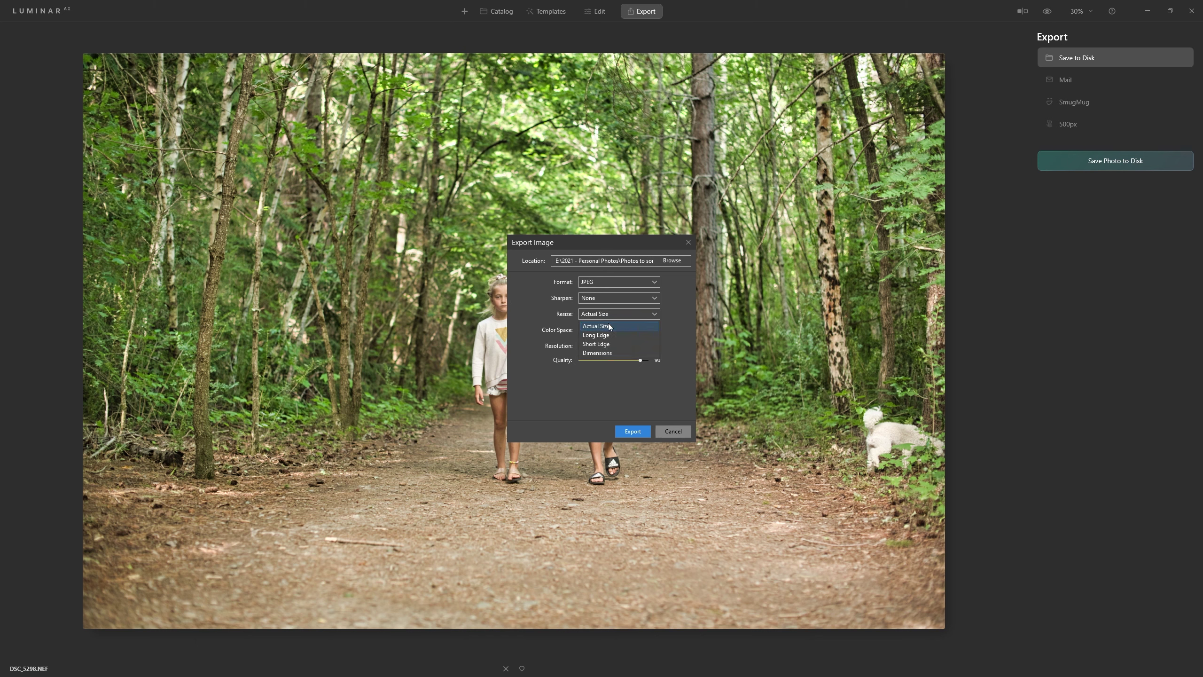
pyautogui.click(610, 314)
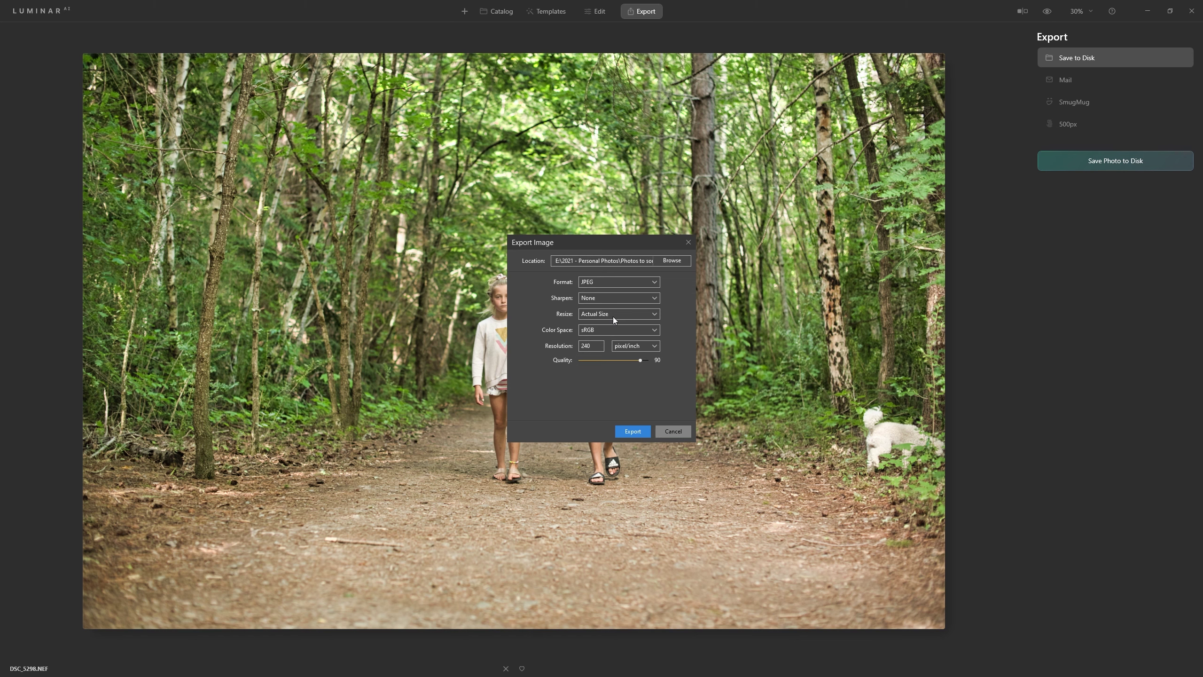
pyautogui.click(613, 316)
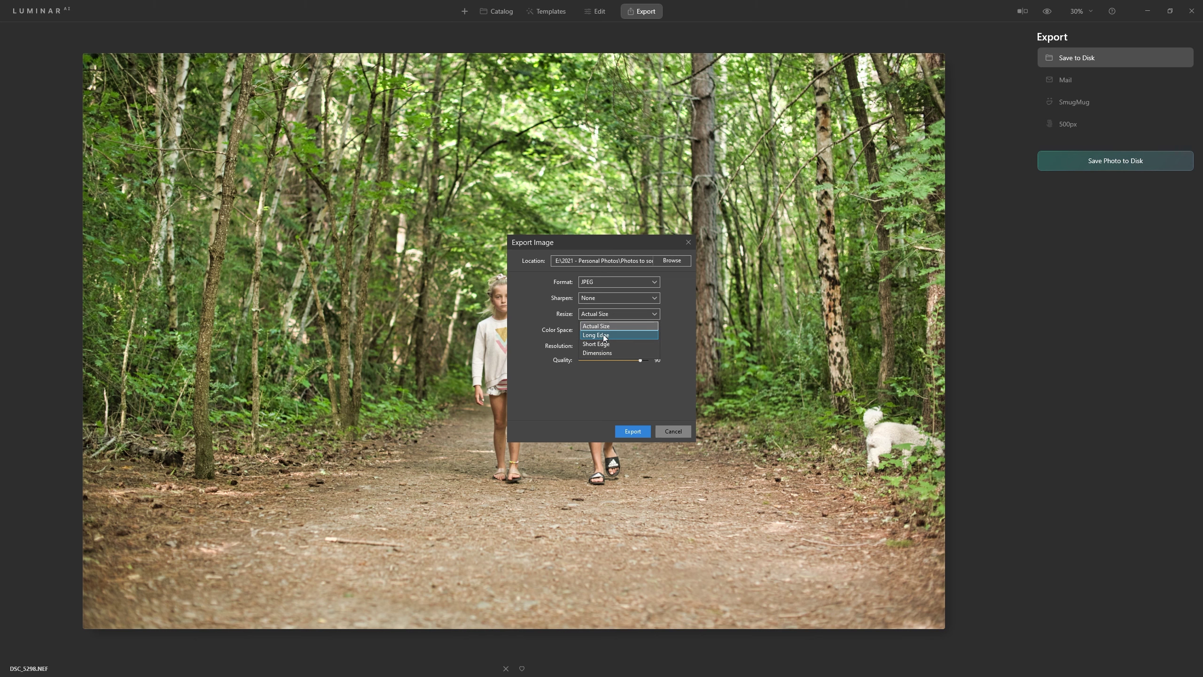
pyautogui.click(653, 318)
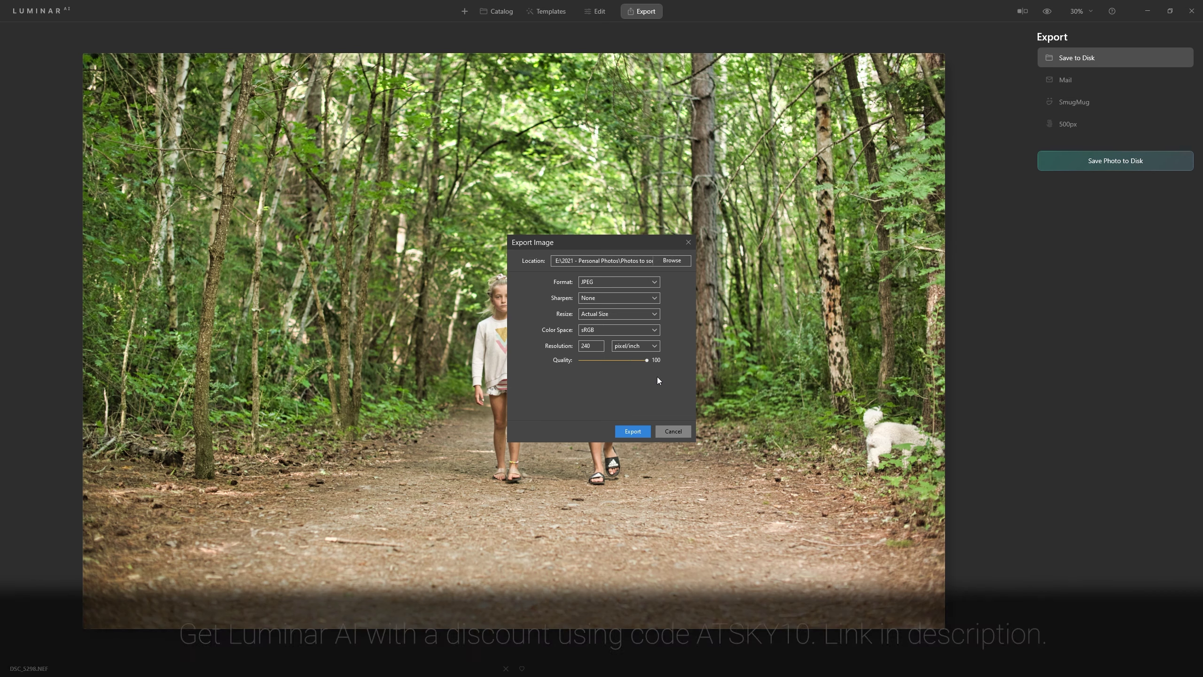
# Set the JPEG quality to 80 and export the selected photos
pyautogui.moveTo(629, 360); pyautogui.dragTo(648, 358)
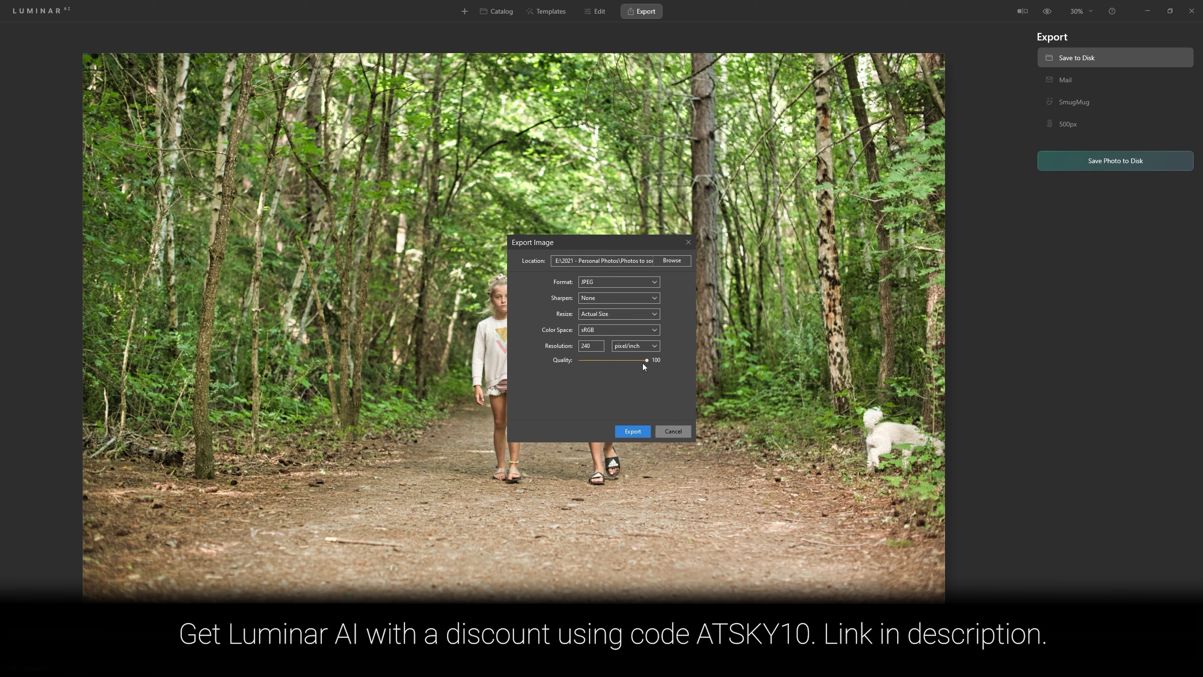
pyautogui.moveTo(634, 362); pyautogui.dragTo(632, 363)
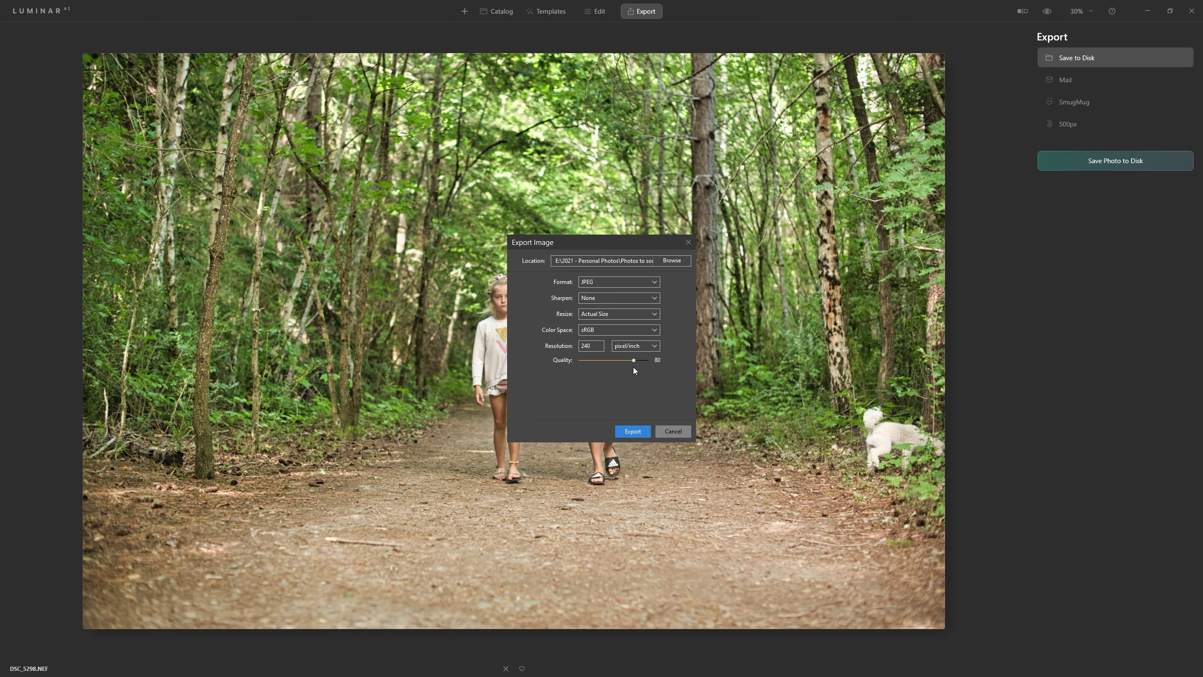
pyautogui.click(633, 430)
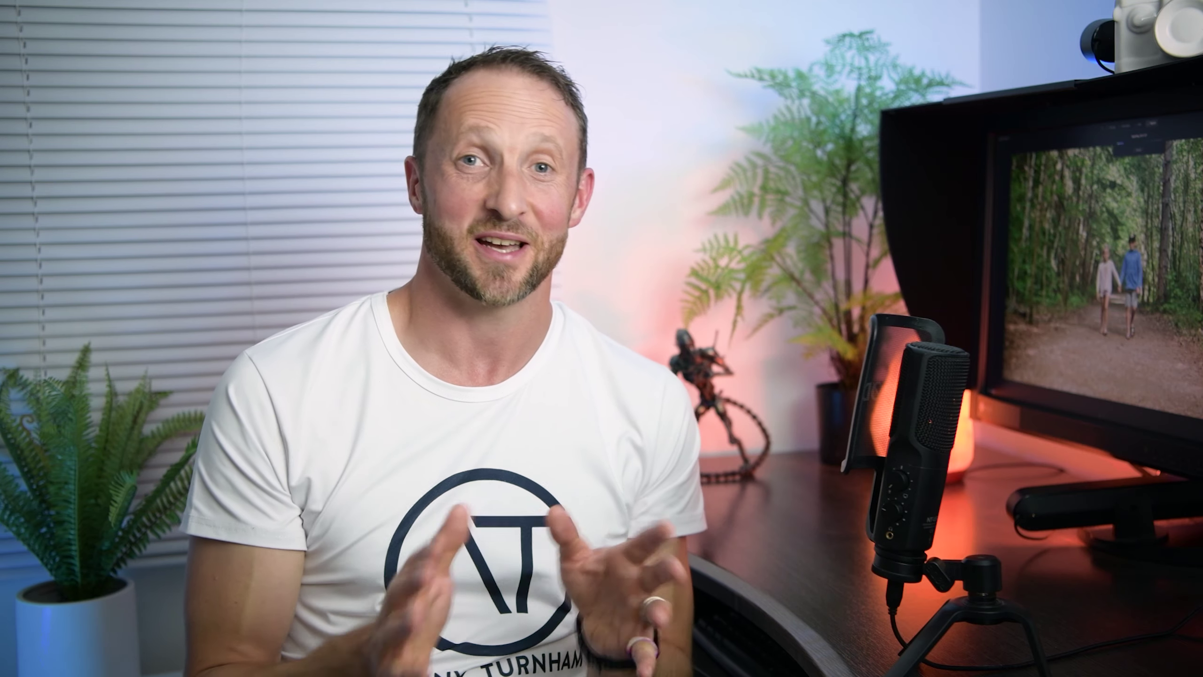